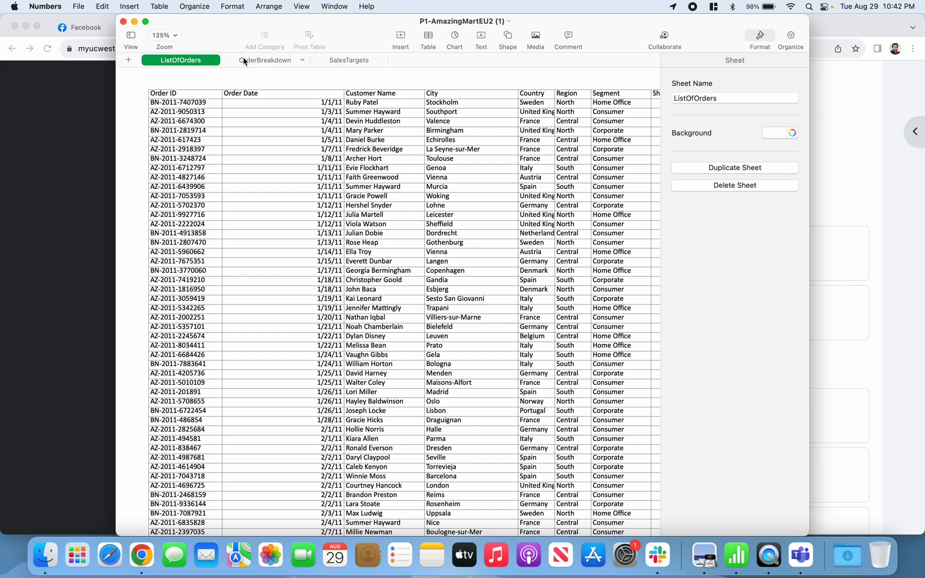
# Examine the columns of the ListOfOrders sheet, from Order ID through State.
pyautogui.click(271, 60)
pyautogui.click(340, 60)
pyautogui.click(276, 61)
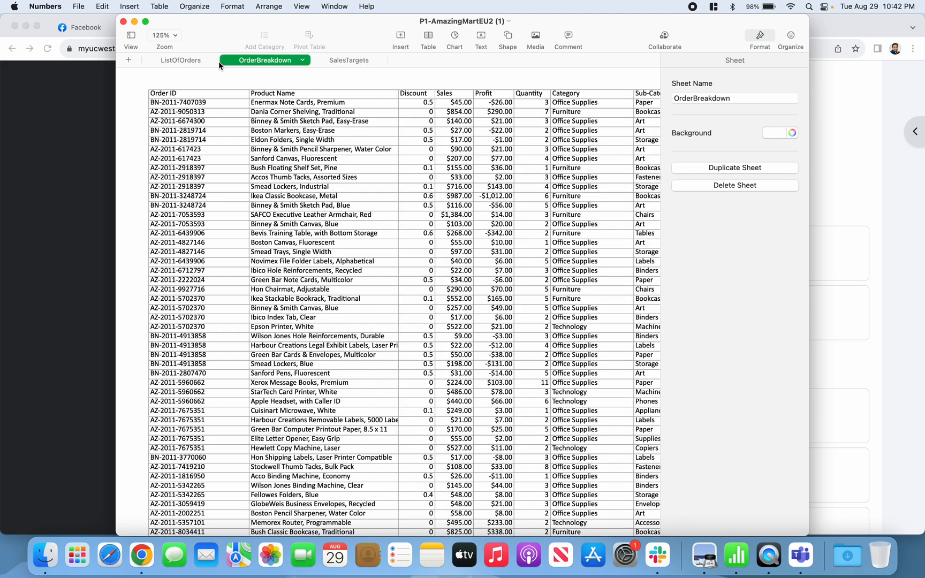
pyautogui.click(186, 61)
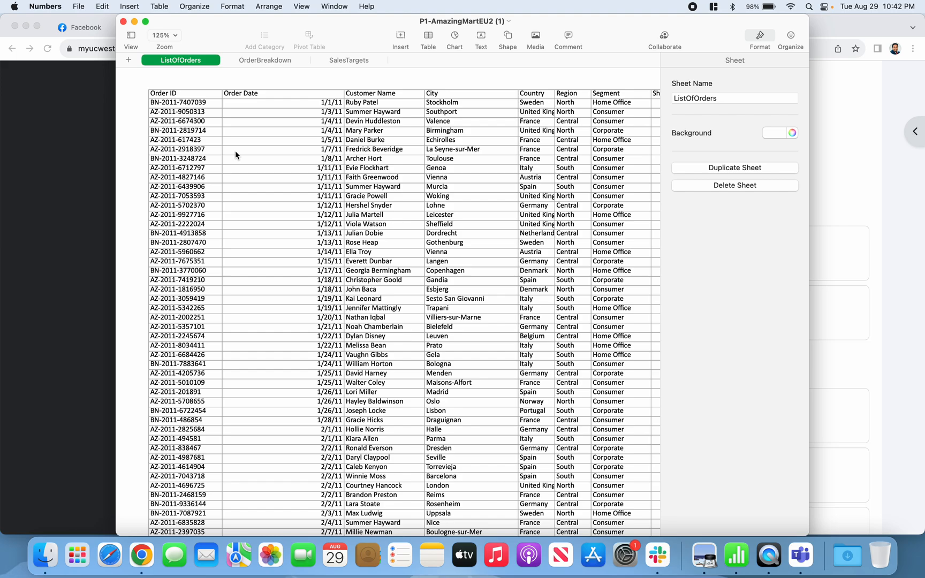
pyautogui.hscroll(3, 235, 150)
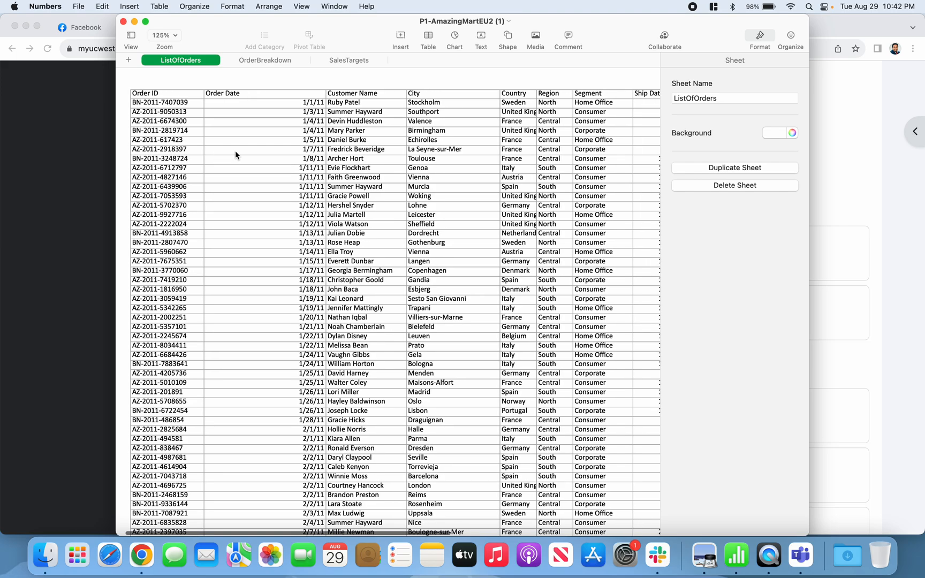
pyautogui.hscroll(3, 236, 155)
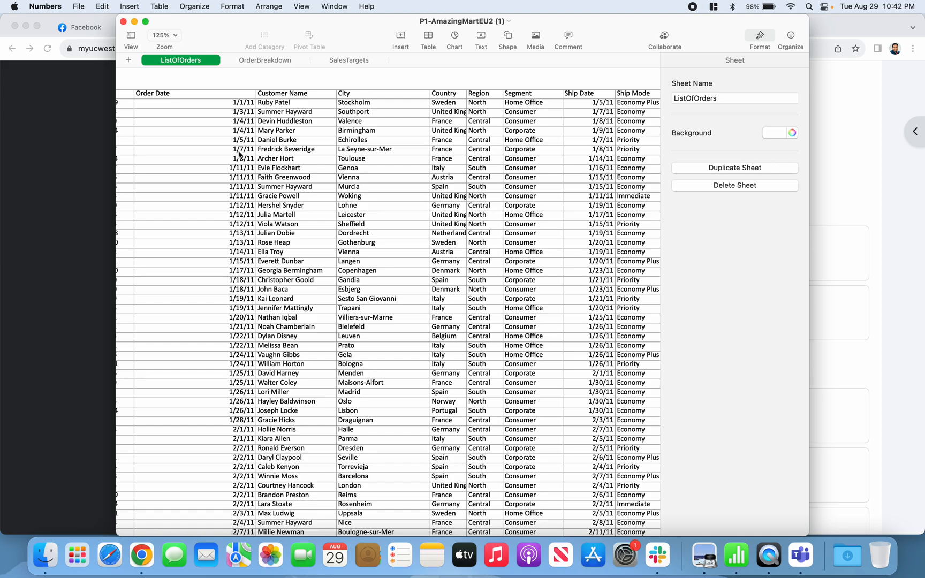
pyautogui.hscroll(3, 238, 155)
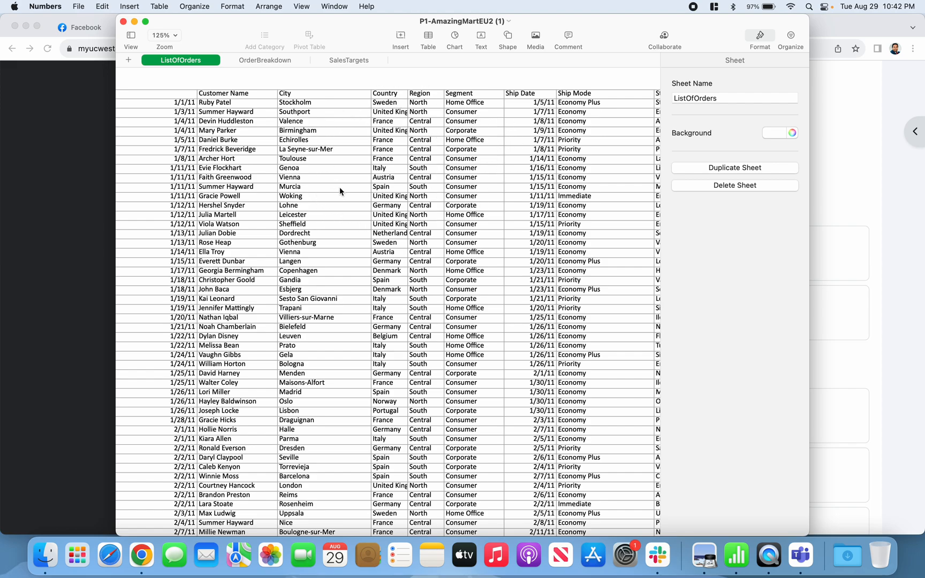
pyautogui.hscroll(3, 390, 203)
pyautogui.hscroll(8, 390, 203)
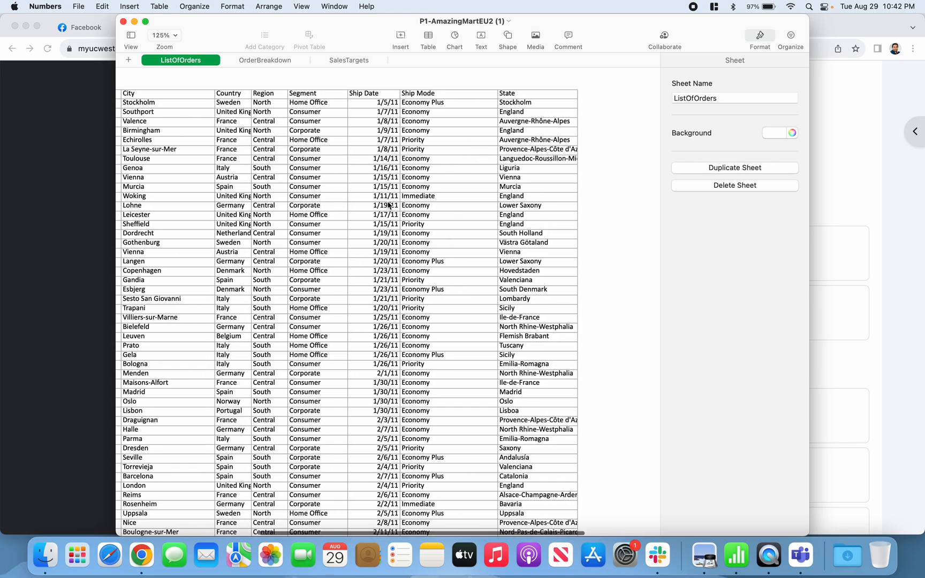
pyautogui.hscroll(-5, 391, 204)
# Examine the columns of the OrderBreakdown and SalesTargets sheets, and return to ListOfOrders.
pyautogui.click(264, 60)
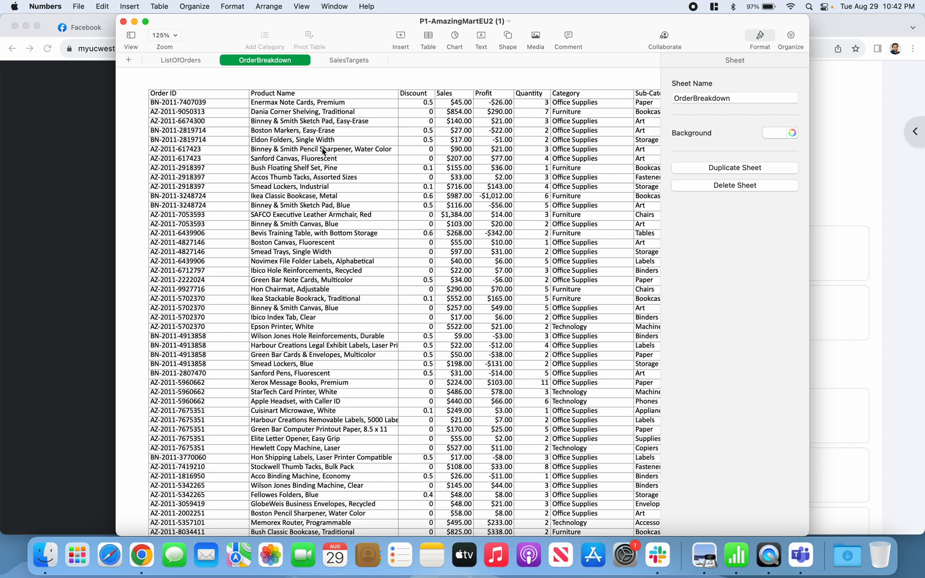
pyautogui.hscroll(2, 323, 150)
pyautogui.hscroll(6, 323, 151)
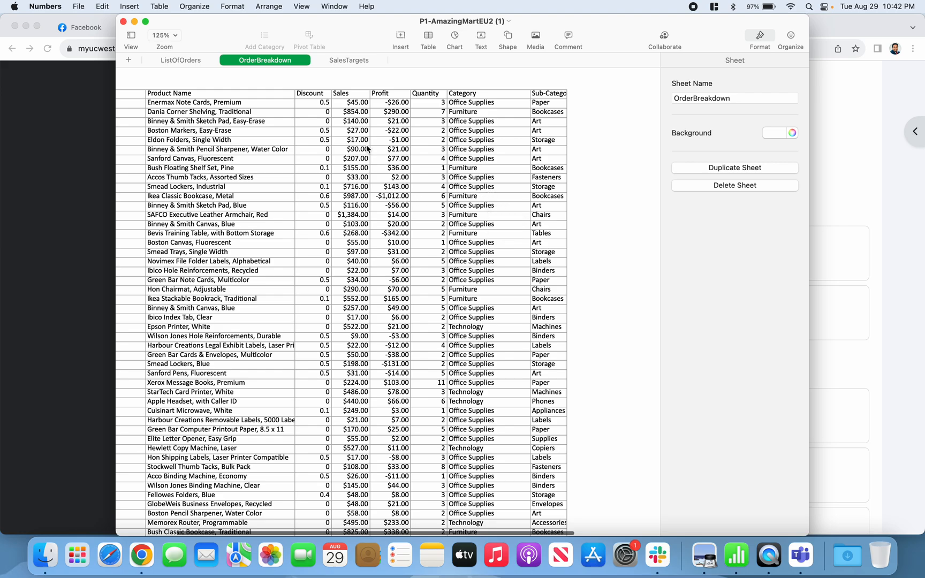
pyautogui.click(350, 61)
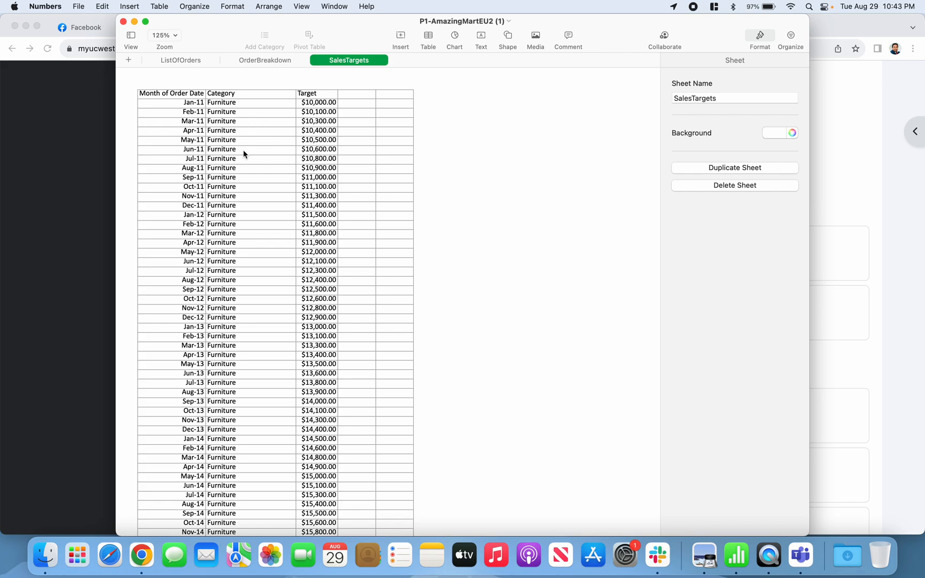
pyautogui.click(199, 62)
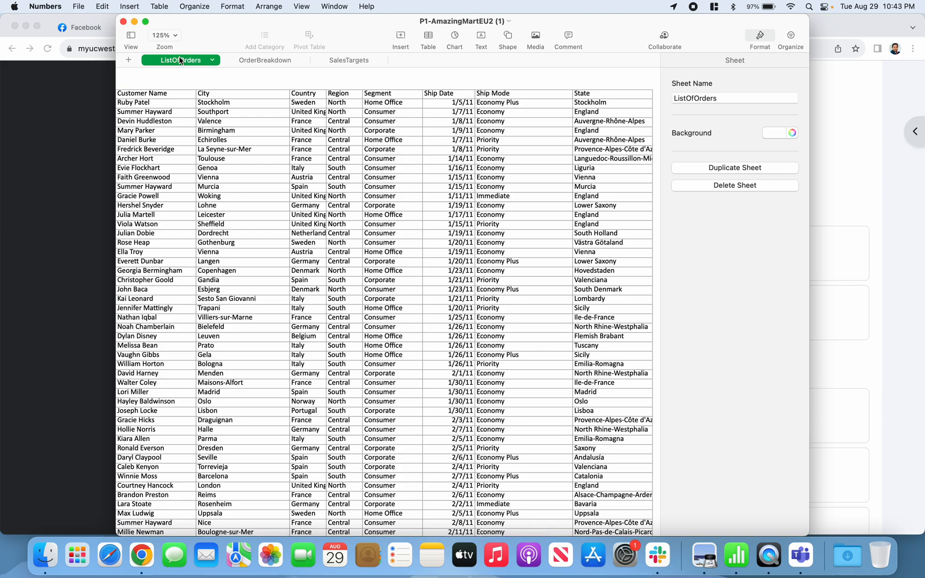
# Close the P1-AmazingMartEU2 spreadsheet window and launch Tableau Public.
pyautogui.click(123, 24)
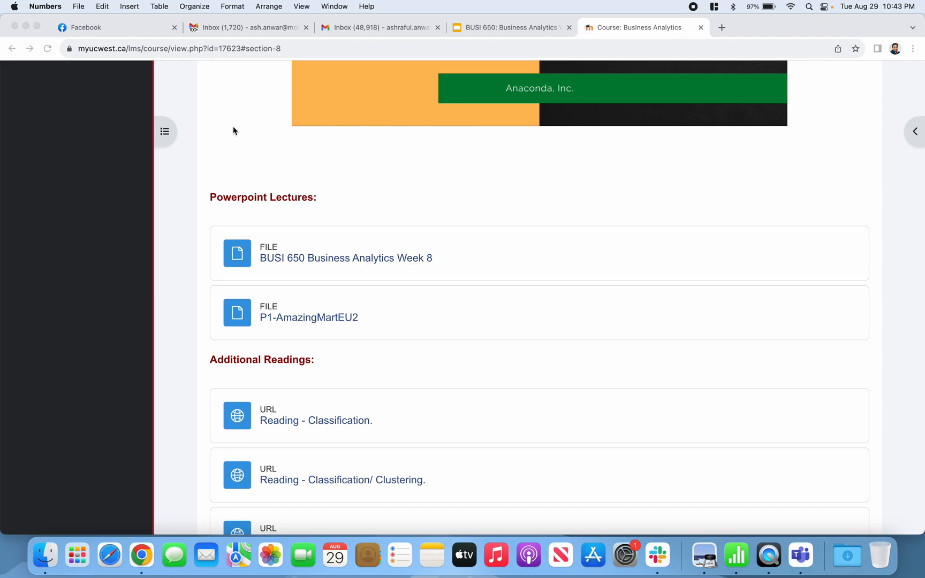
pyautogui.press('super+space')
pyautogui.write('tab')
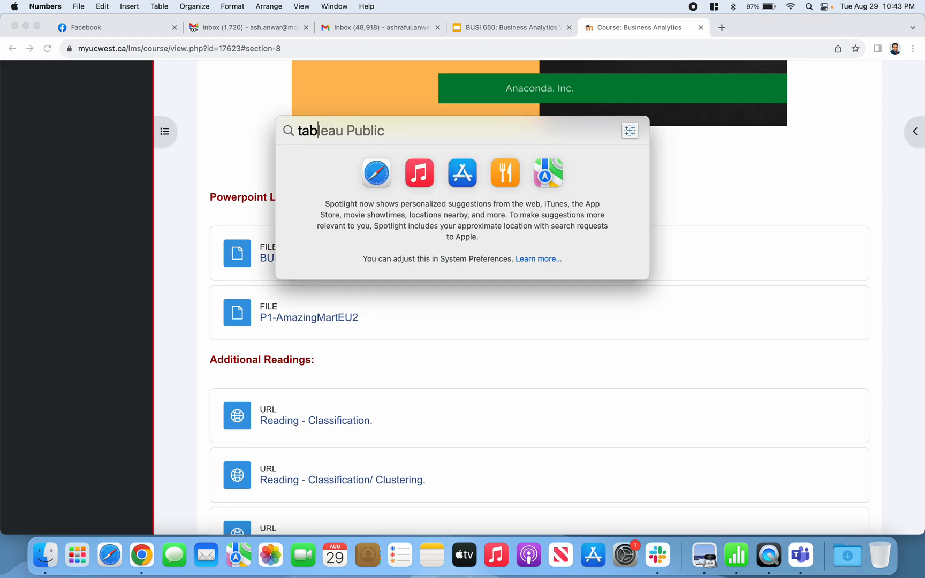
pyautogui.press('Return')
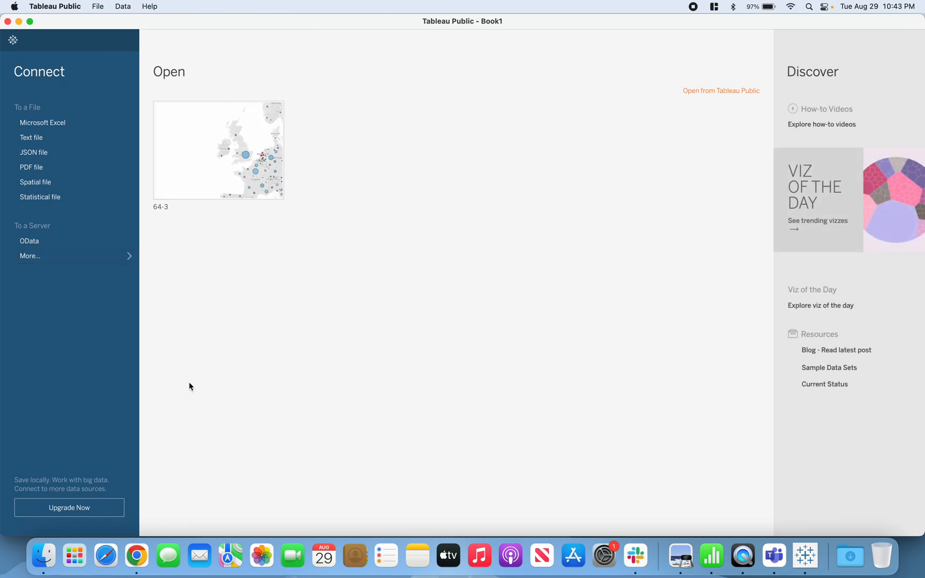
# Connect to the Microsoft Excel workbook P1-AmazingMartEU2.xlsx in the Downloads folder.
pyautogui.click(62, 126)
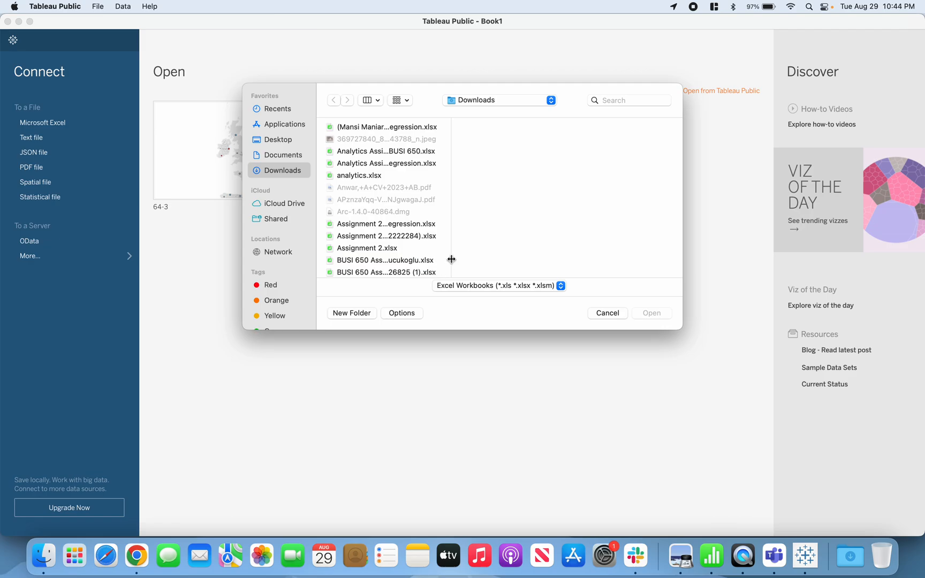
pyautogui.moveTo(451, 259); pyautogui.dragTo(508, 259)
pyautogui.scroll(-5, 369, 222)
pyautogui.scroll(-15, 369, 222)
pyautogui.scroll(-2, 369, 218)
pyautogui.click(401, 208)
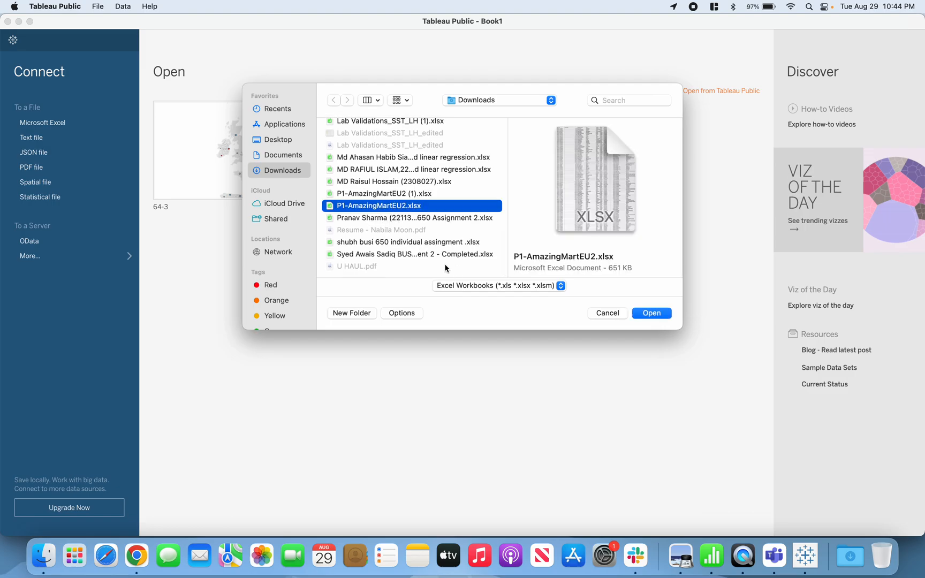
pyautogui.click(664, 314)
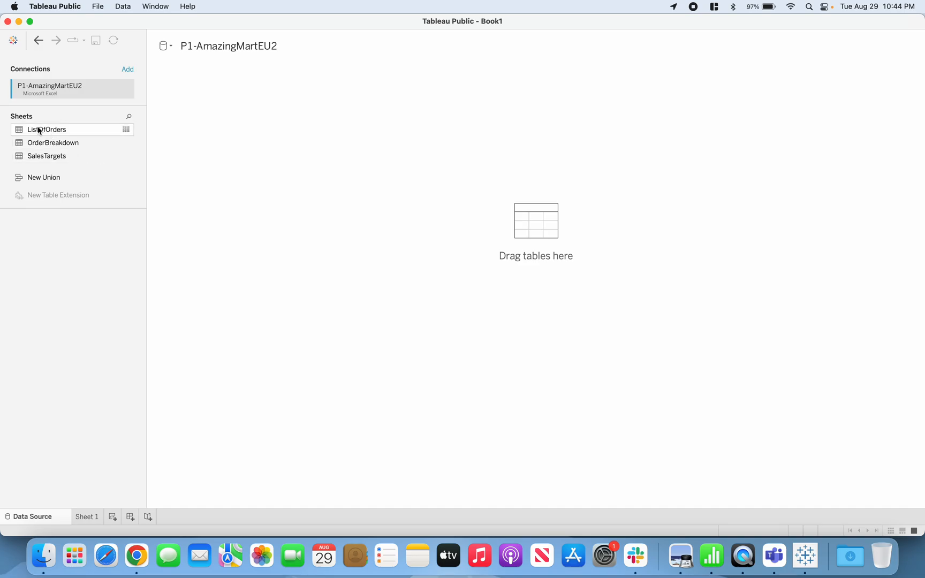
# Add the ListOfOrders table to the data source and review its fields in the preview and on Sheet 1.
pyautogui.moveTo(47, 131); pyautogui.dragTo(246, 159)
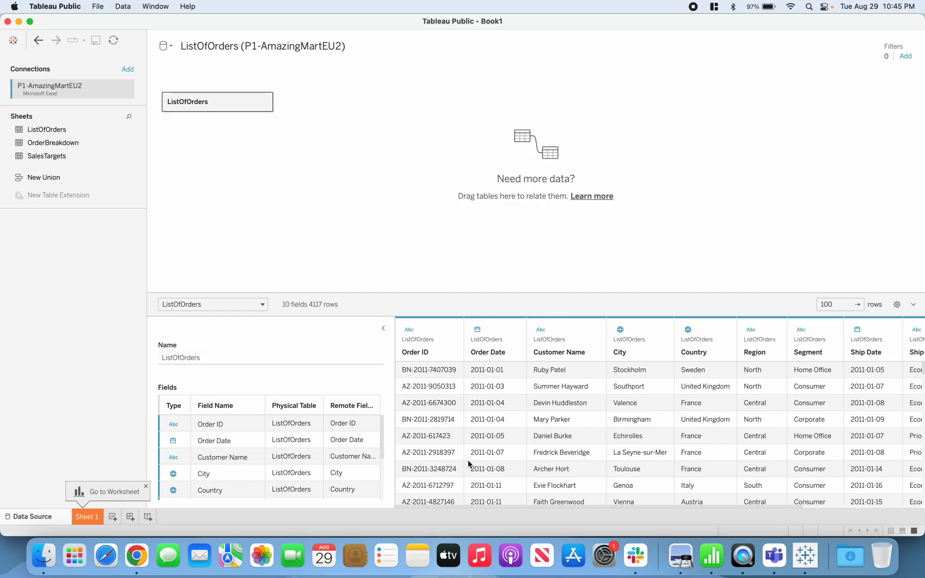
pyautogui.hscroll(5, 568, 435)
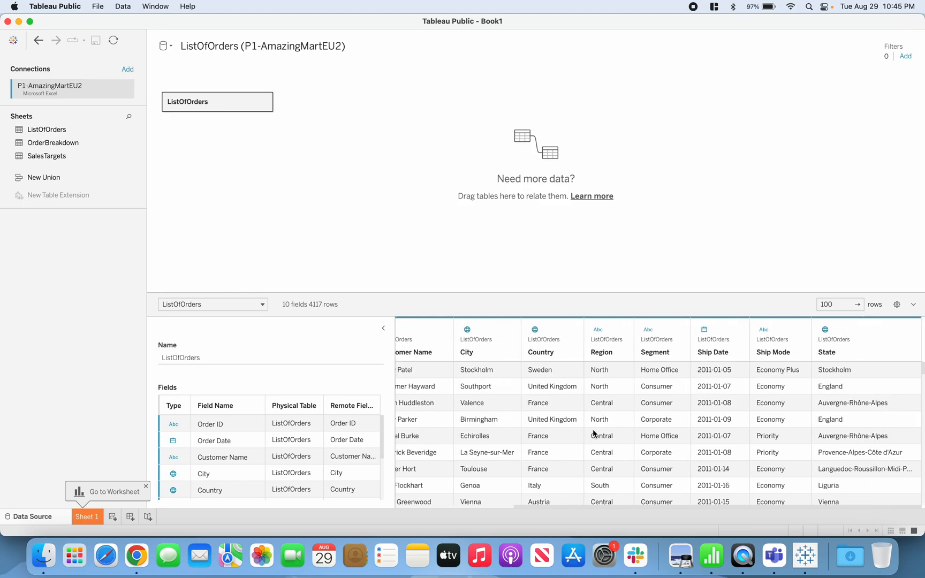
pyautogui.hscroll(-5, 594, 433)
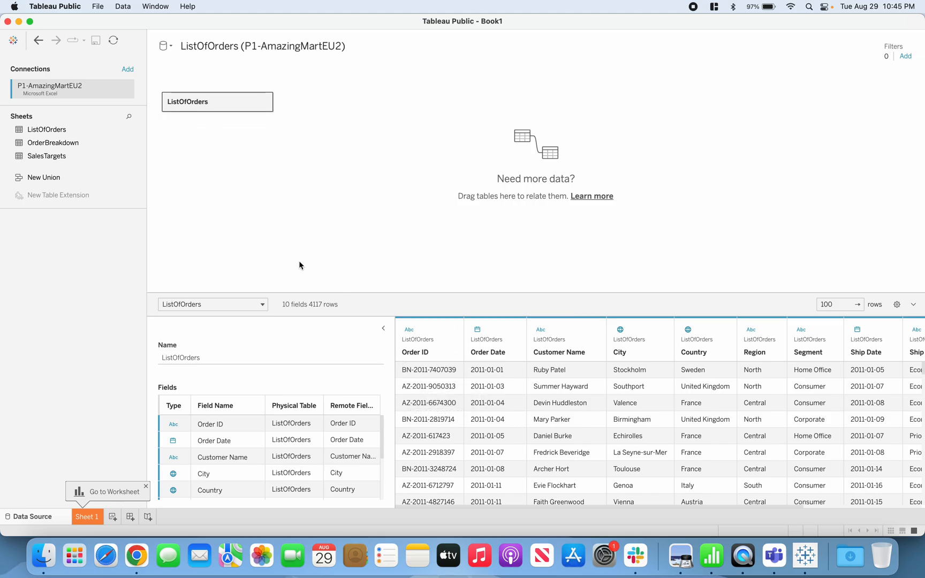
pyautogui.click(95, 523)
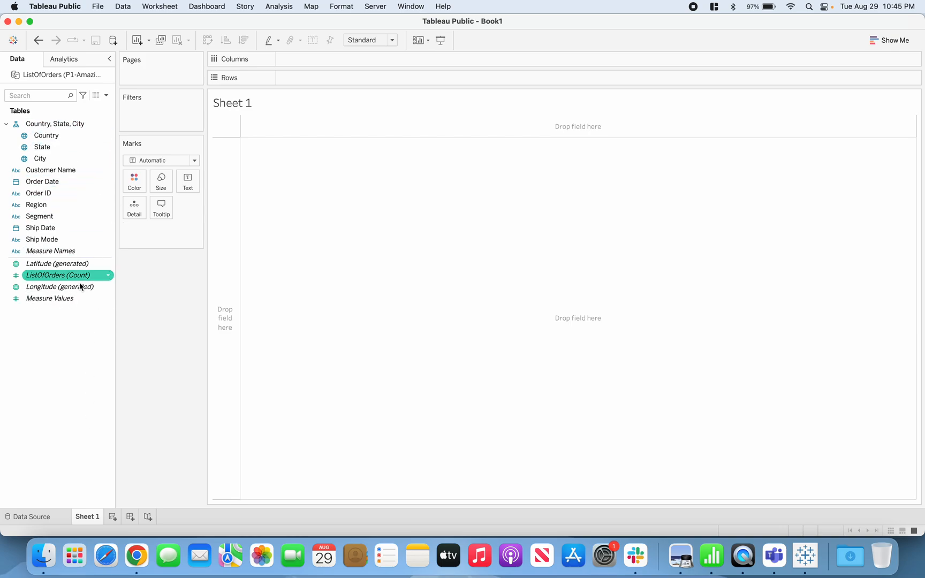
# Return to the data source and relate the OrderBreakdown table to ListOfOrders.
pyautogui.click(41, 518)
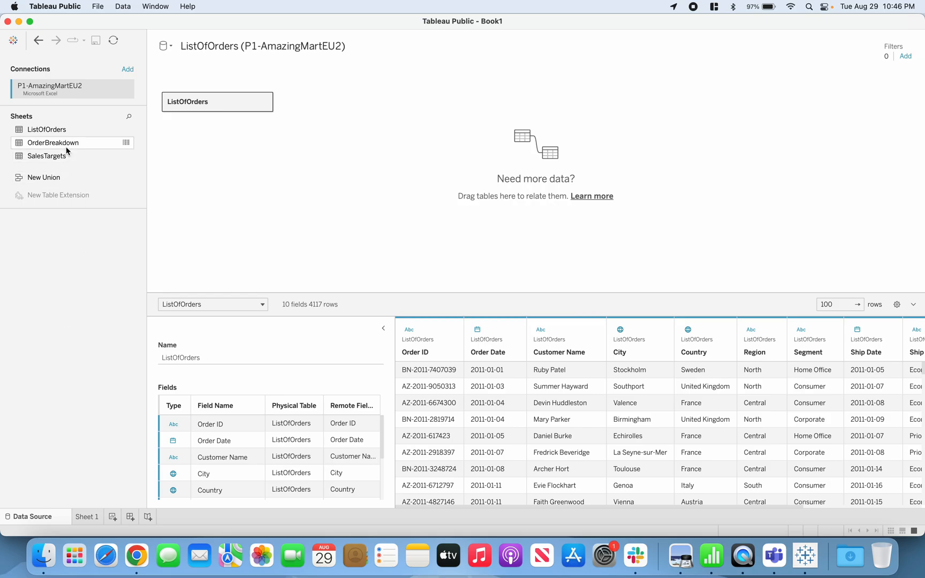
pyautogui.moveTo(66, 145); pyautogui.dragTo(370, 101)
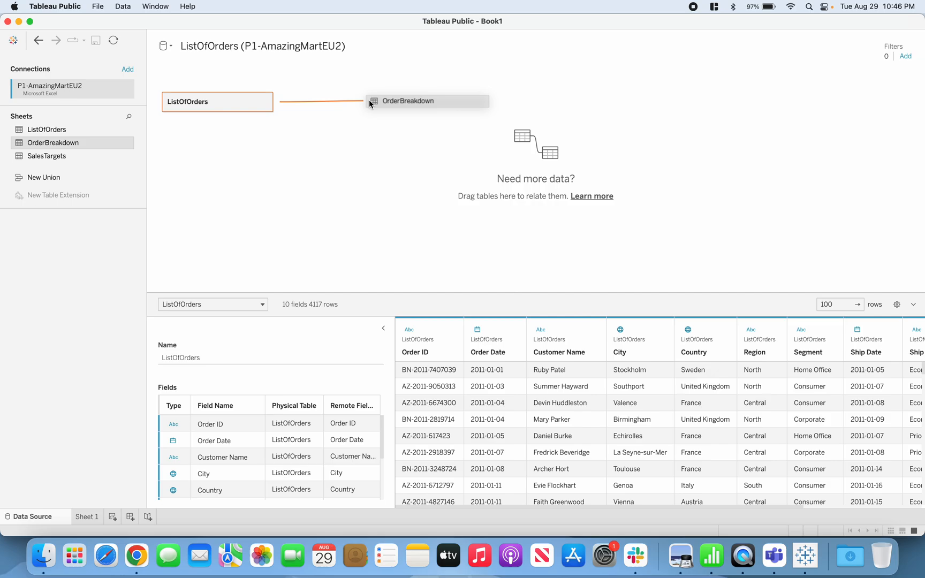
pyautogui.moveTo(370, 100); pyautogui.dragTo(369, 101)
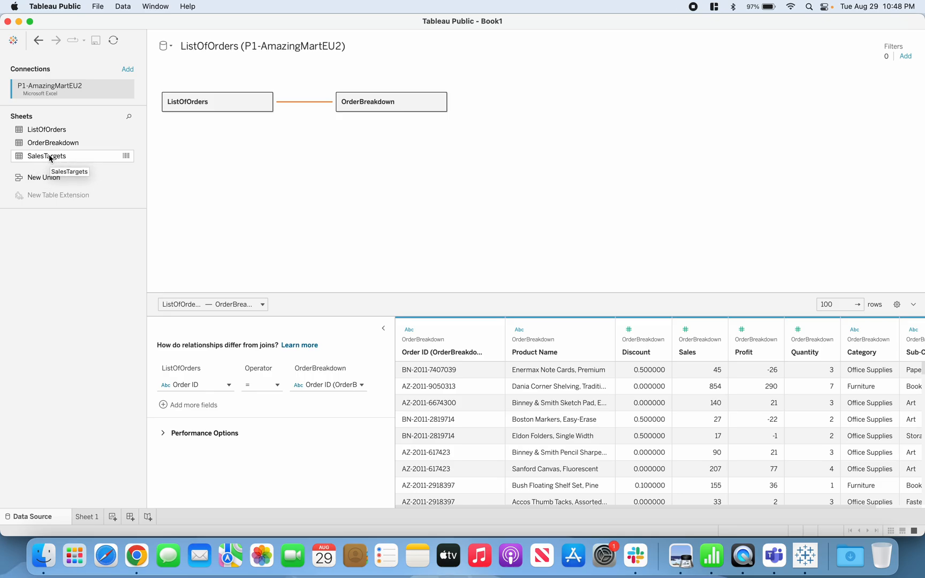
# Add the SalesTargets table related to OrderBreakdown, and review the relationship between ListOfOrders and OrderBreakdown.
pyautogui.moveTo(49, 157); pyautogui.dragTo(284, 175)
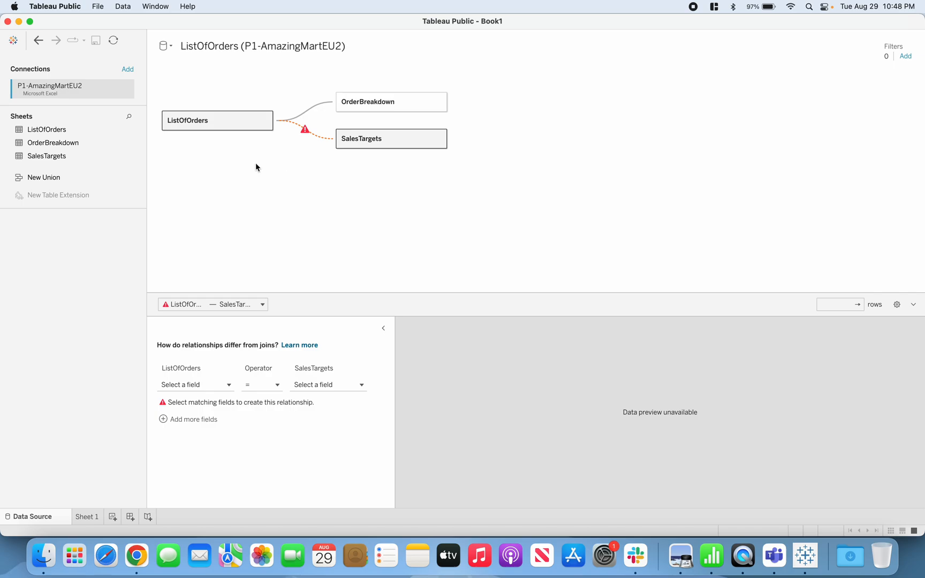
pyautogui.moveTo(306, 135)
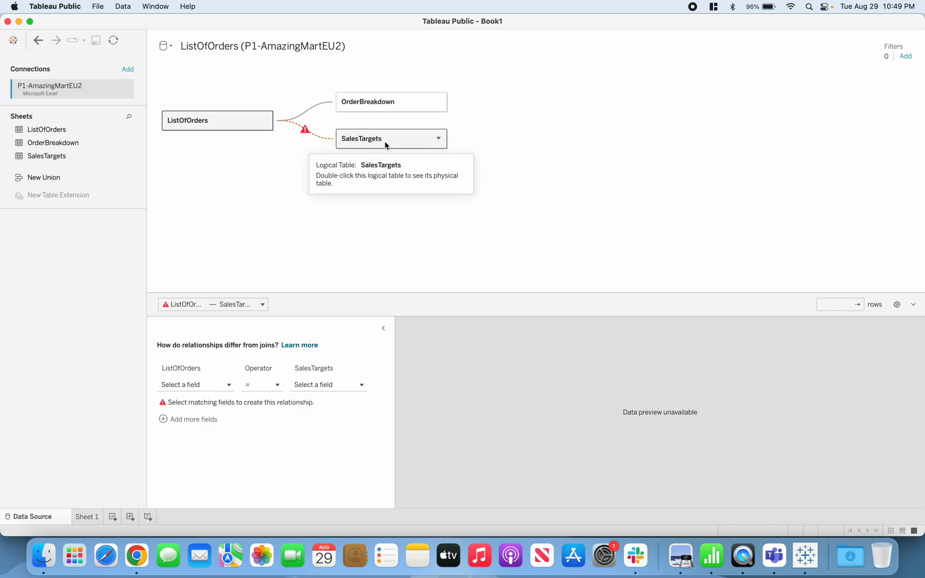
pyautogui.moveTo(385, 140); pyautogui.dragTo(586, 123)
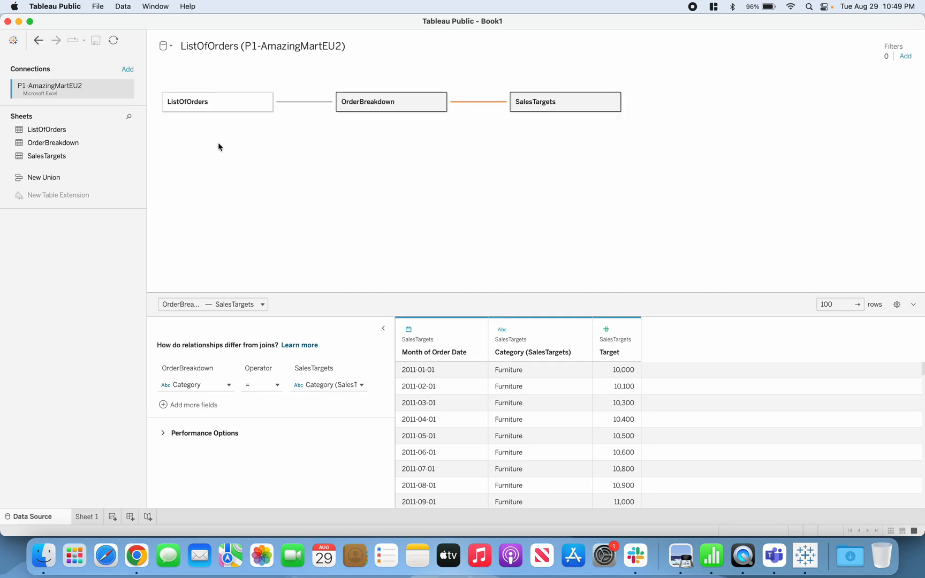
pyautogui.click(224, 108)
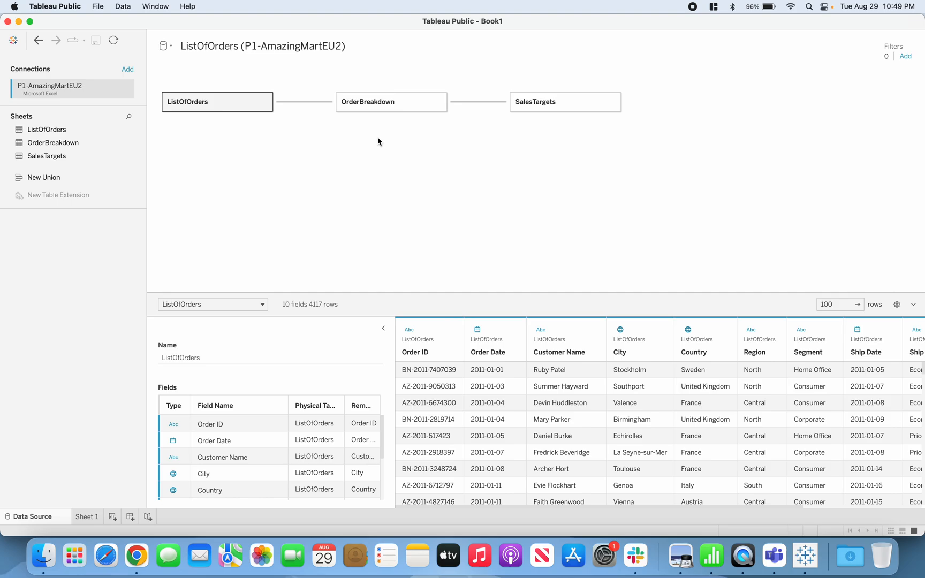
pyautogui.click(323, 110)
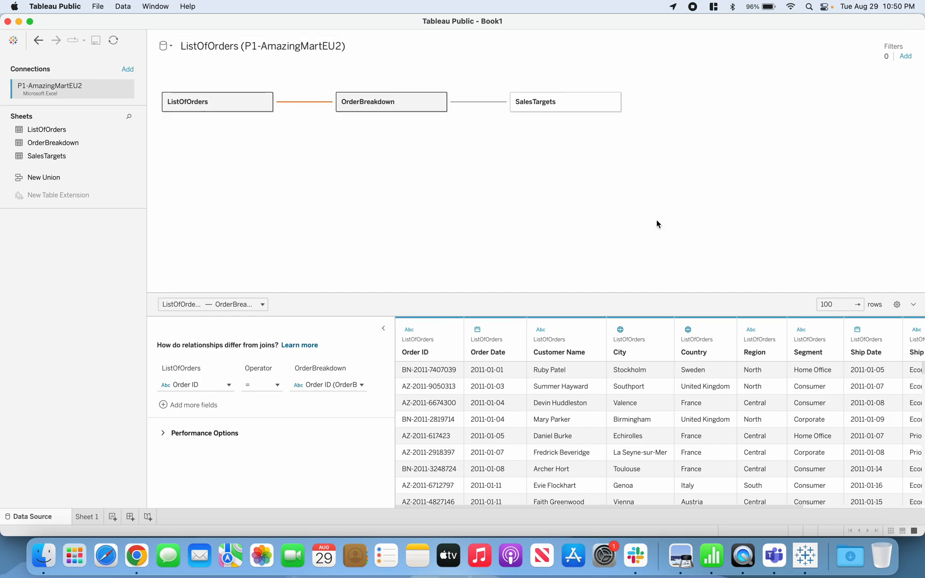
# Open Sheet 1, remove the Country, State, City hierarchy from ListOfOrders, and select only the Country field.
pyautogui.click(86, 518)
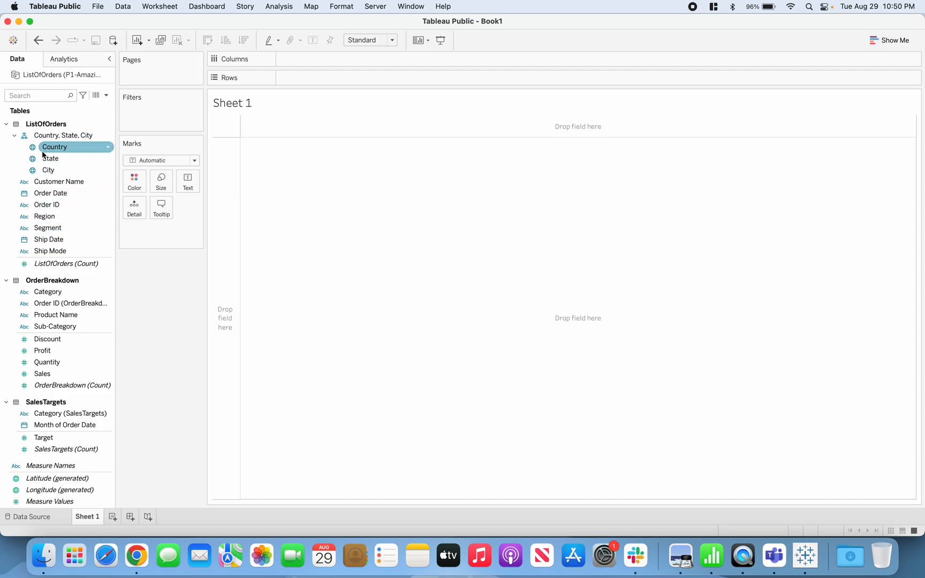
pyautogui.click(15, 135)
pyautogui.click(47, 137)
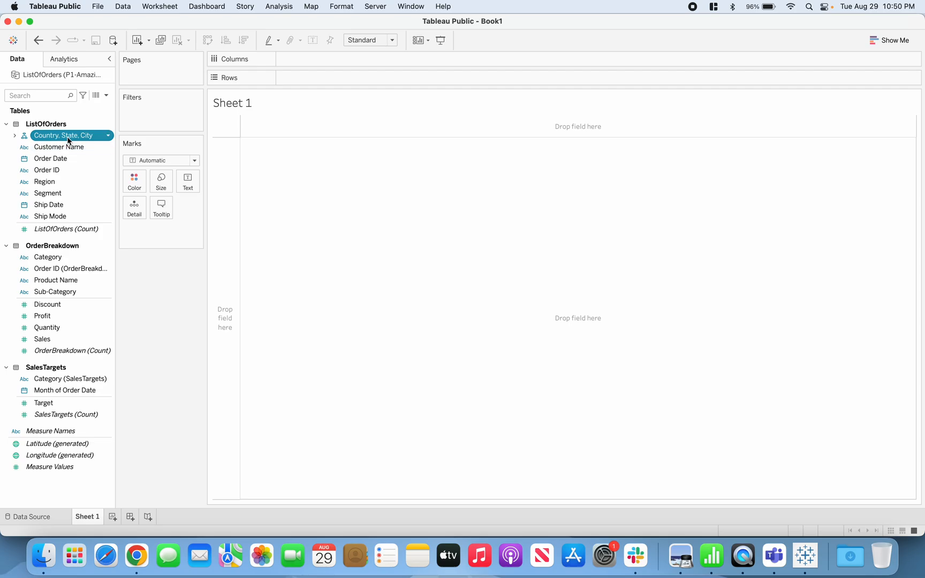
pyautogui.click(14, 136)
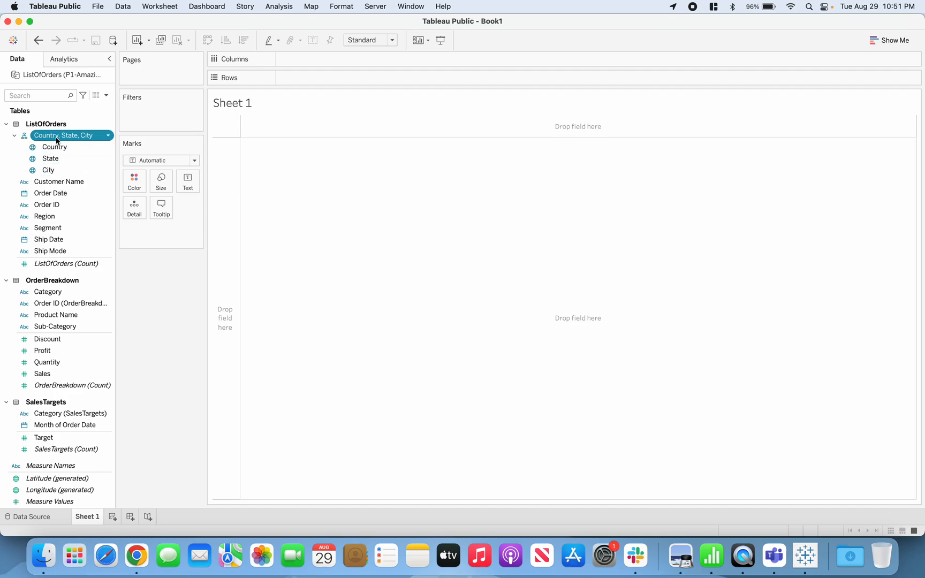
pyautogui.click(15, 137)
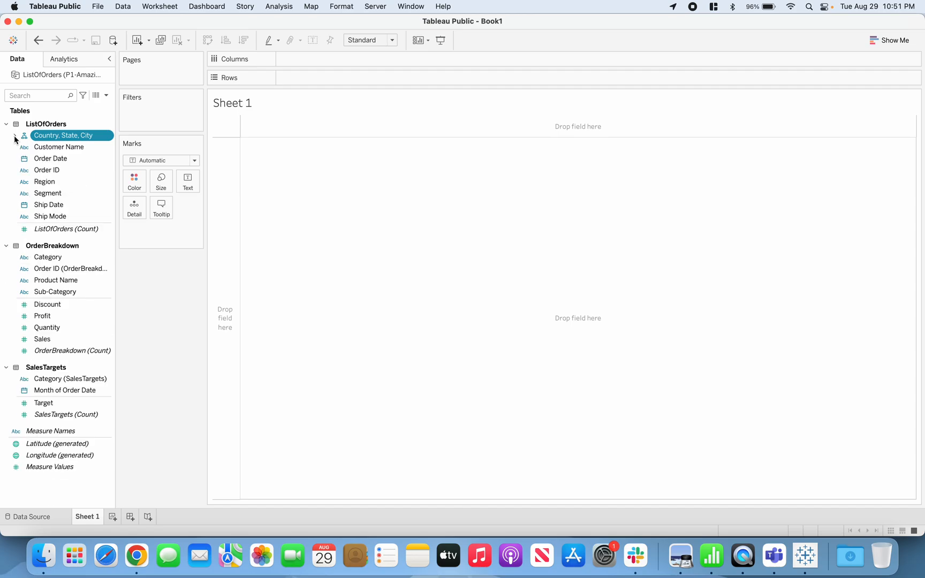
pyautogui.rightClick(64, 140)
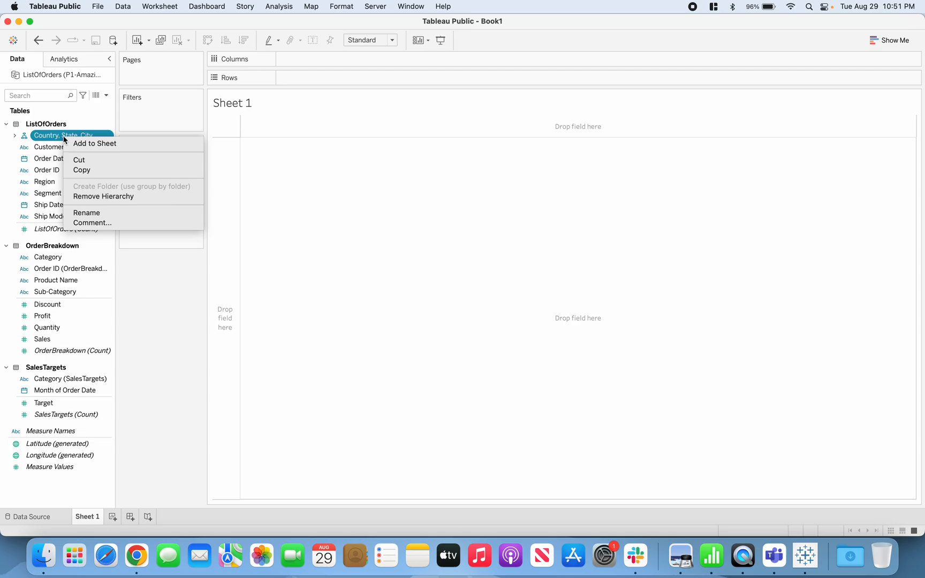
pyautogui.click(129, 199)
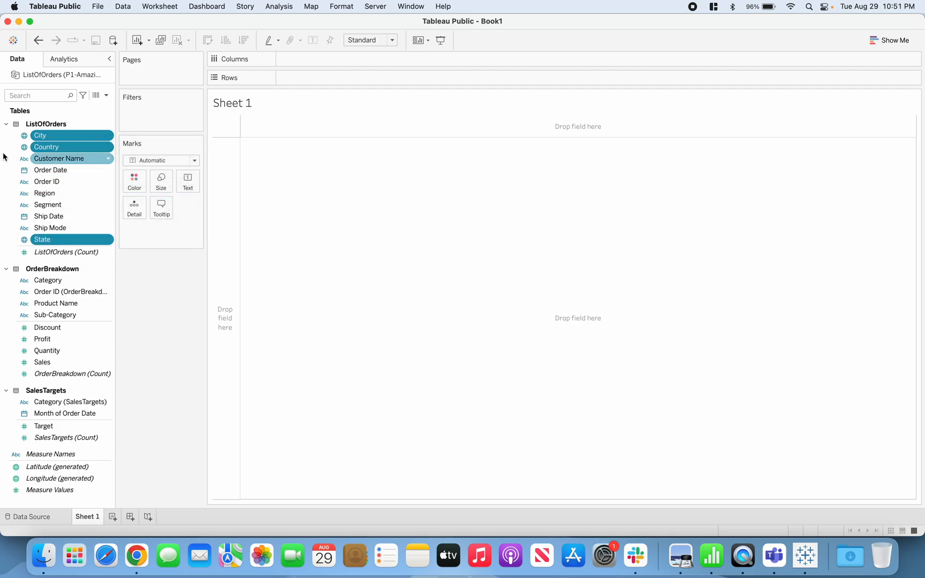
pyautogui.click(54, 148)
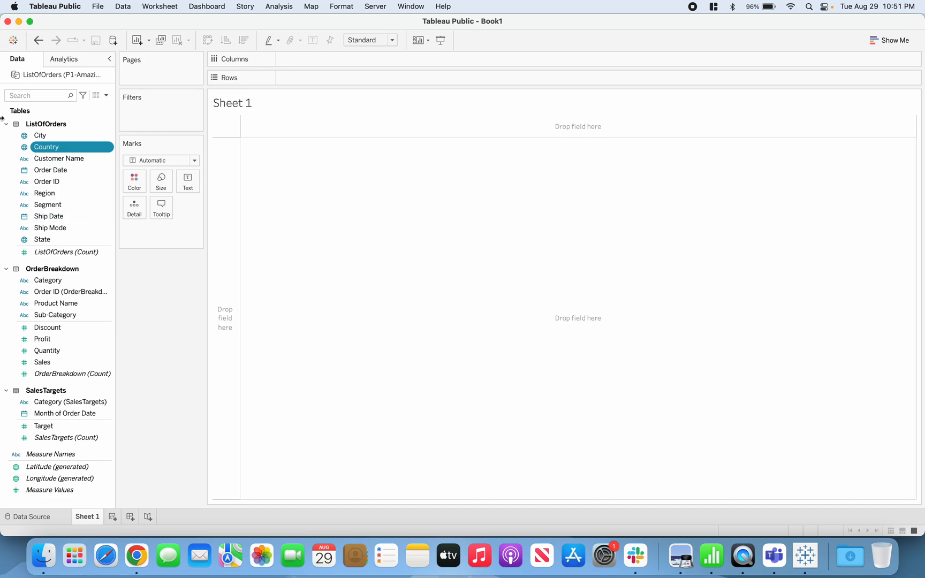
pyautogui.click(55, 138)
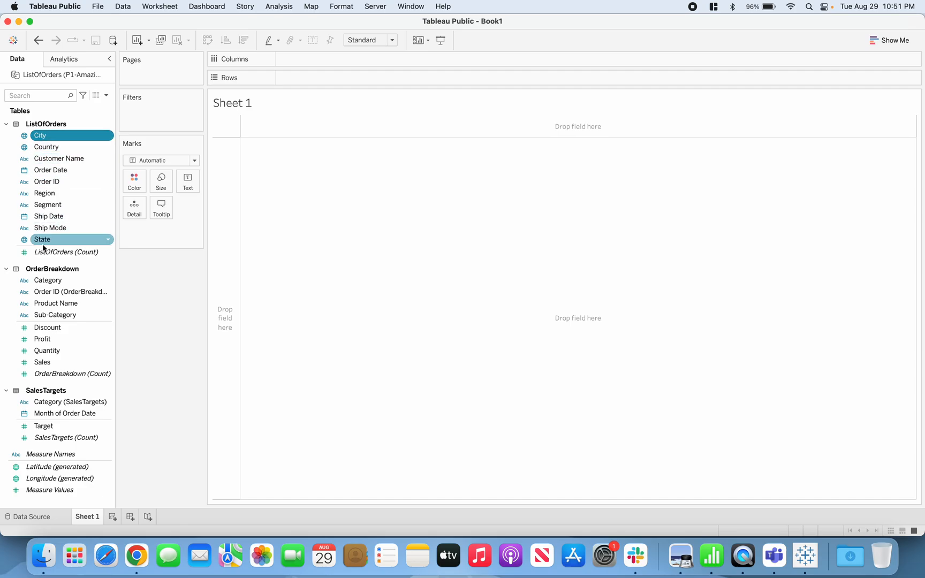
pyautogui.click(82, 196)
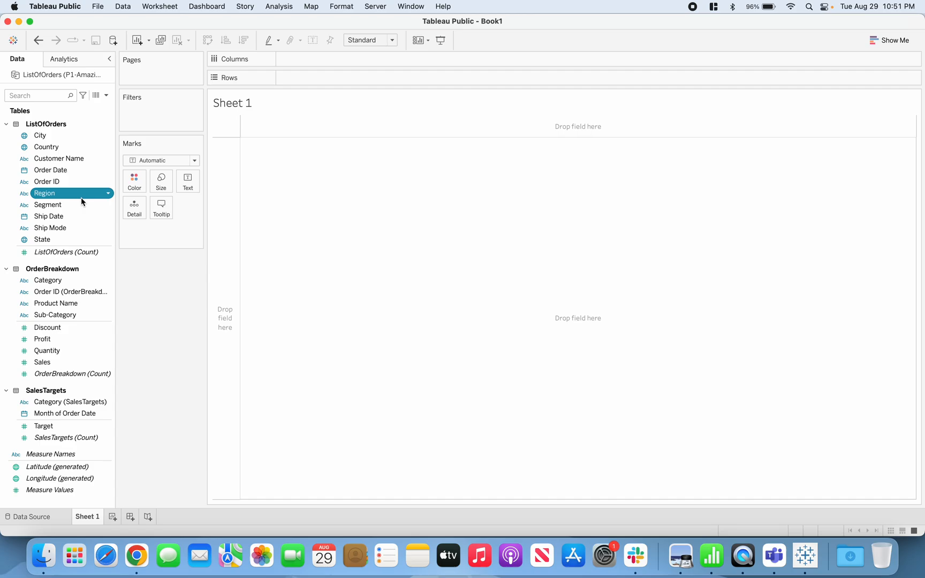
pyautogui.click(47, 151)
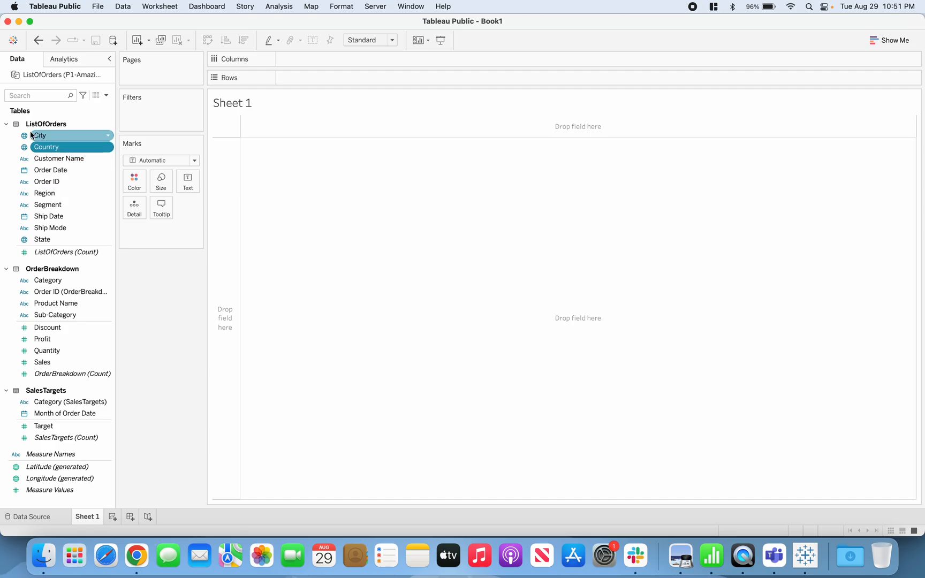
pyautogui.click(62, 138)
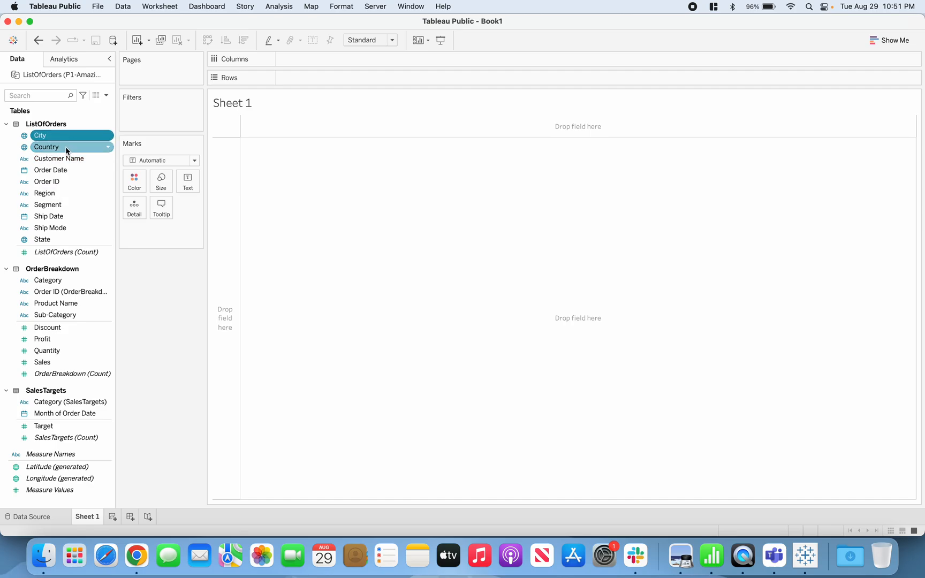
pyautogui.click(66, 148)
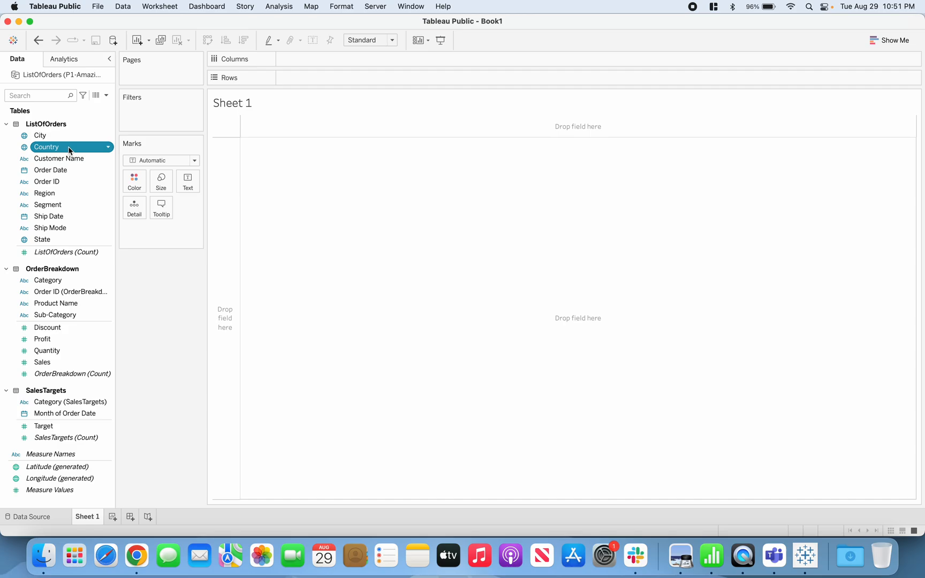
# Create a hierarchy named Map in ListOfOrders from the Country and City fields.
pyautogui.click(74, 137)
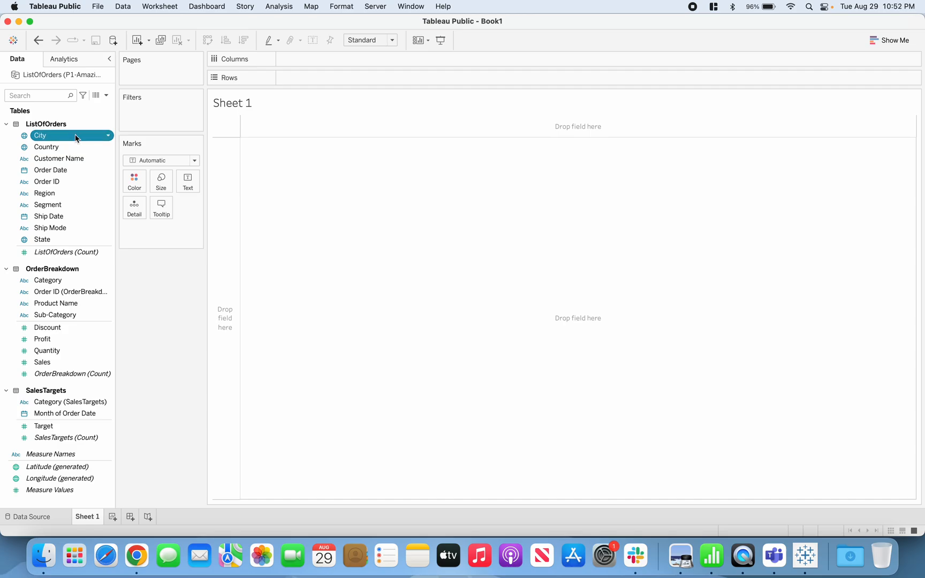
pyautogui.moveTo(46, 139)
pyautogui.mouseDown()
pyautogui.moveTo(54, 141)
pyautogui.moveTo(49, 148)
pyautogui.mouseUp()
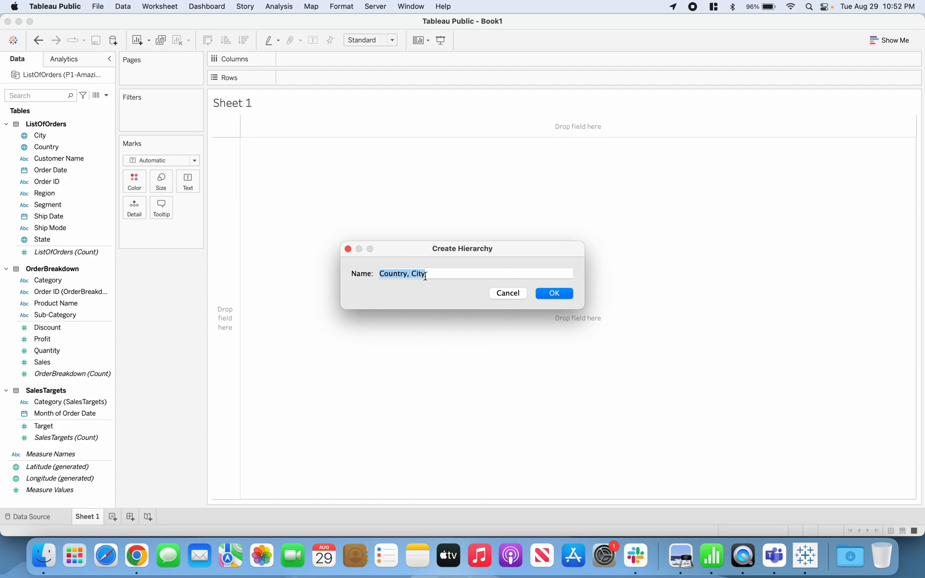
pyautogui.moveTo(430, 274); pyautogui.dragTo(352, 278)
pyautogui.press('BackSpace')
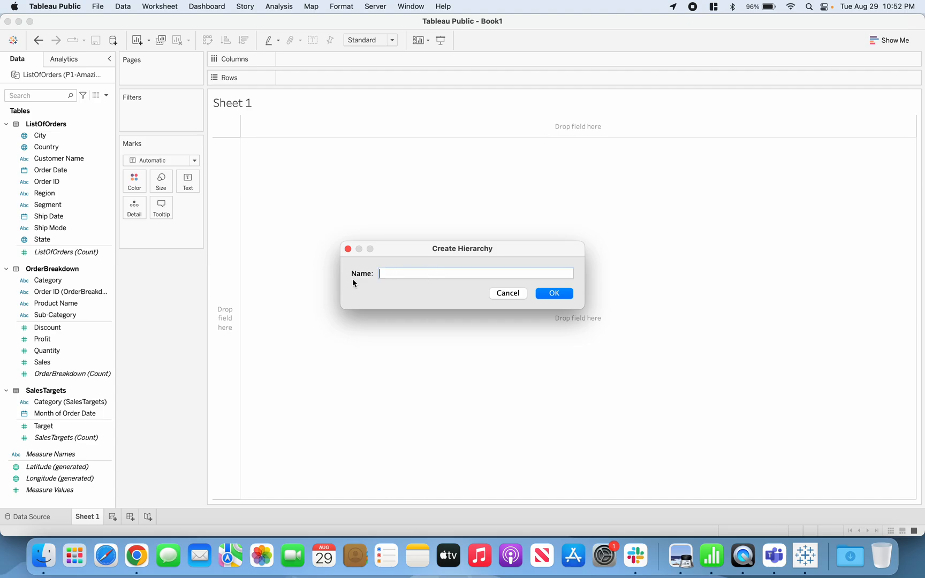
pyautogui.write('Map')
pyautogui.click(553, 294)
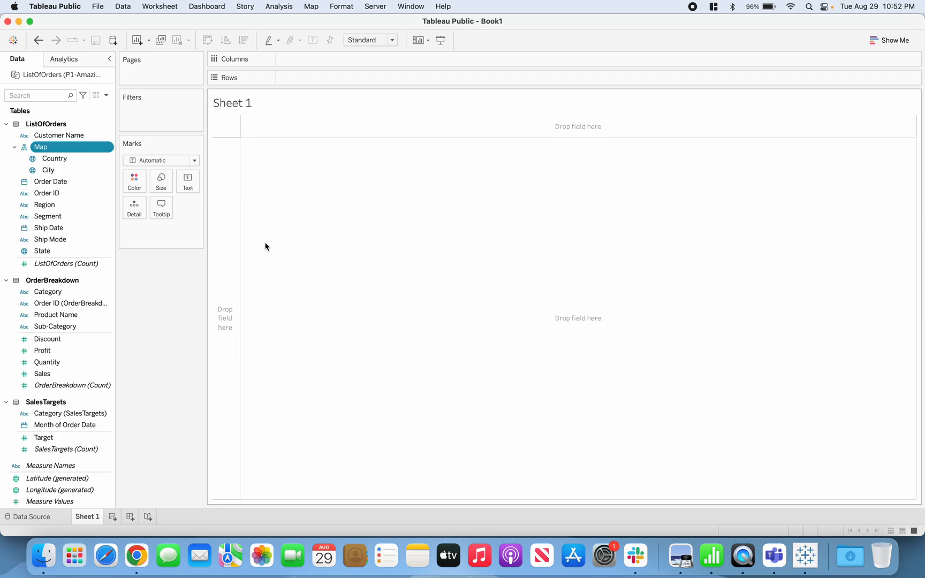
# Add the State field to the Map hierarchy between Country and City.
pyautogui.click(70, 159)
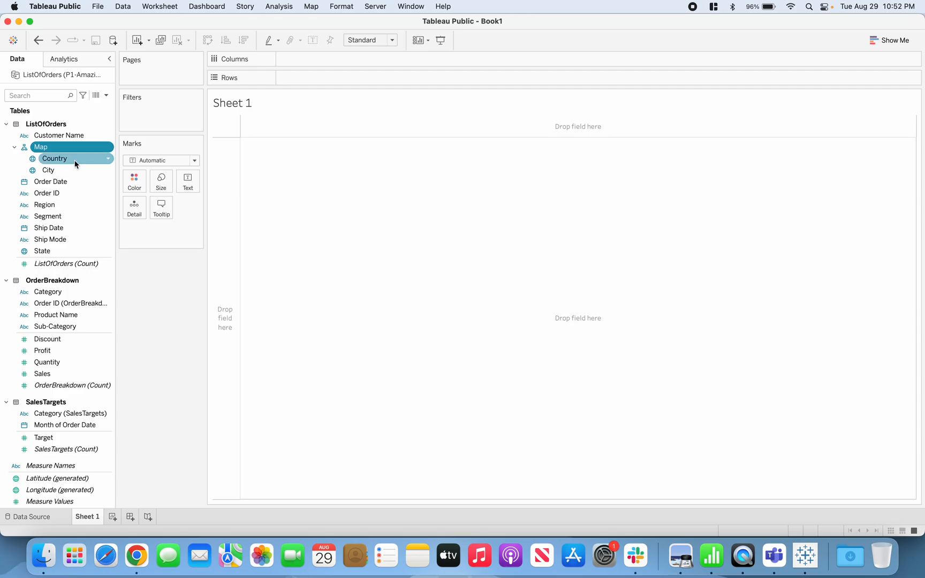
pyautogui.click(74, 170)
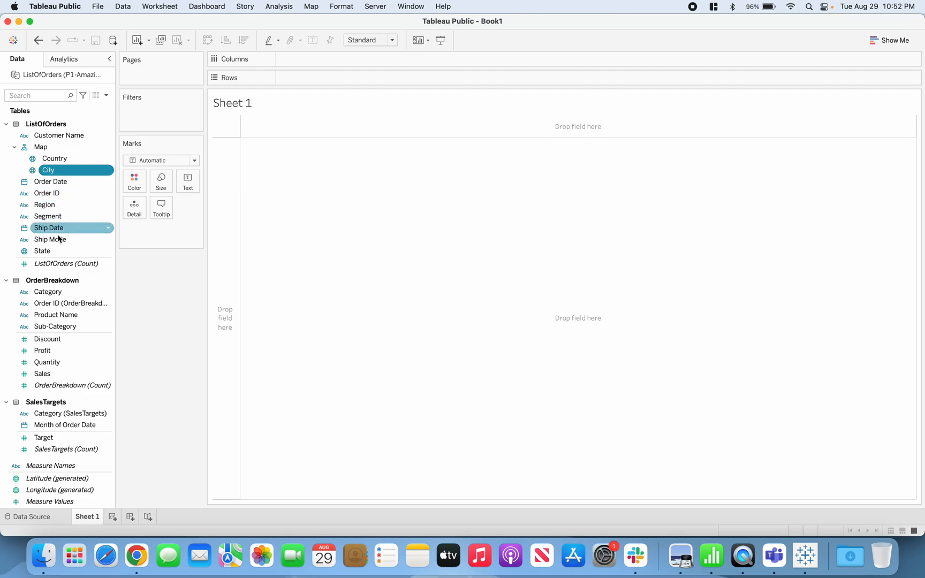
pyautogui.click(45, 253)
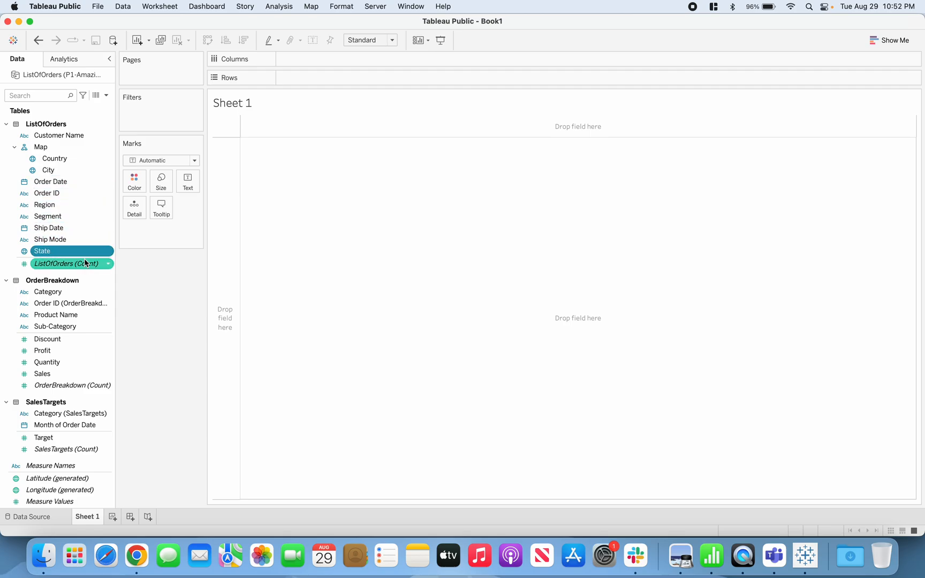
pyautogui.moveTo(51, 255); pyautogui.dragTo(82, 169)
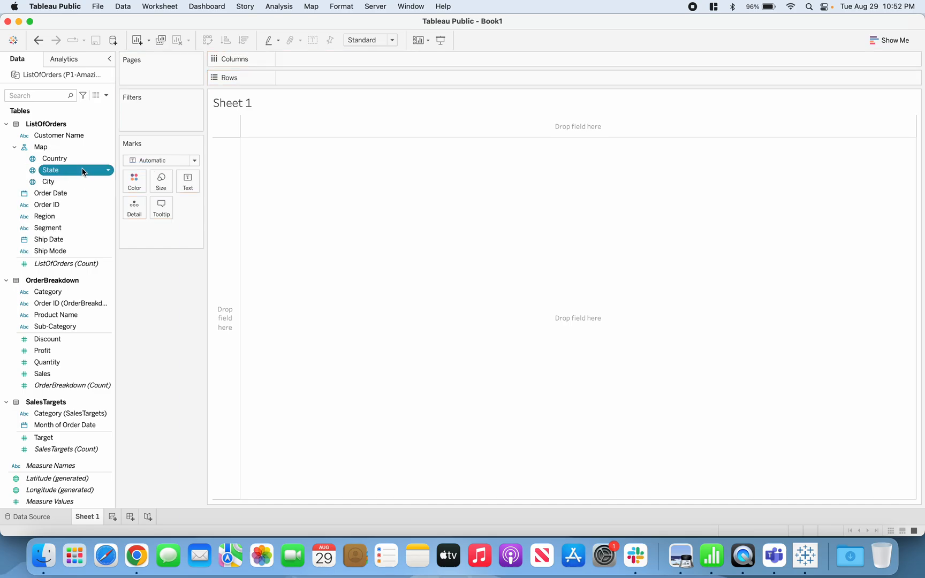
# Review the order of the Country, State and City levels in the Map hierarchy.
pyautogui.click(62, 148)
pyautogui.click(67, 160)
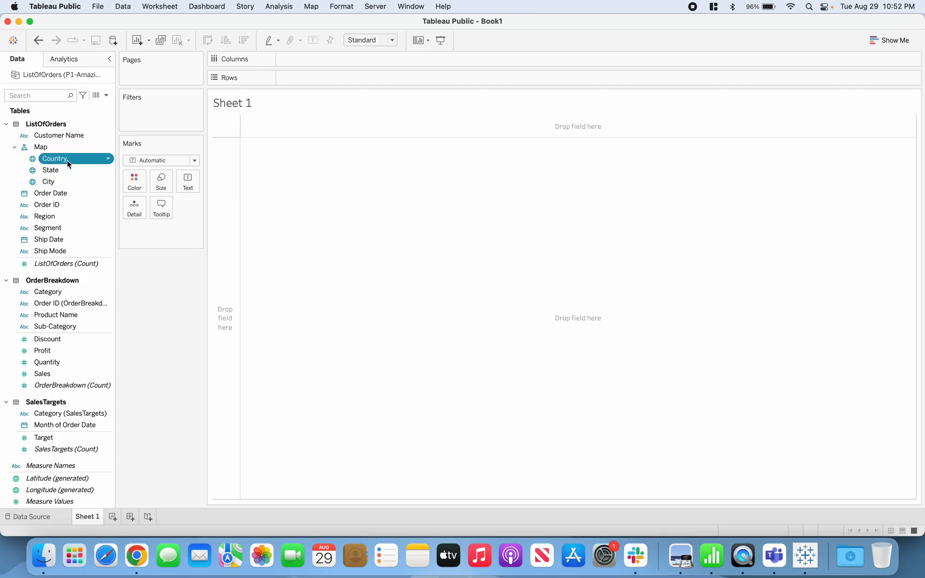
pyautogui.click(63, 182)
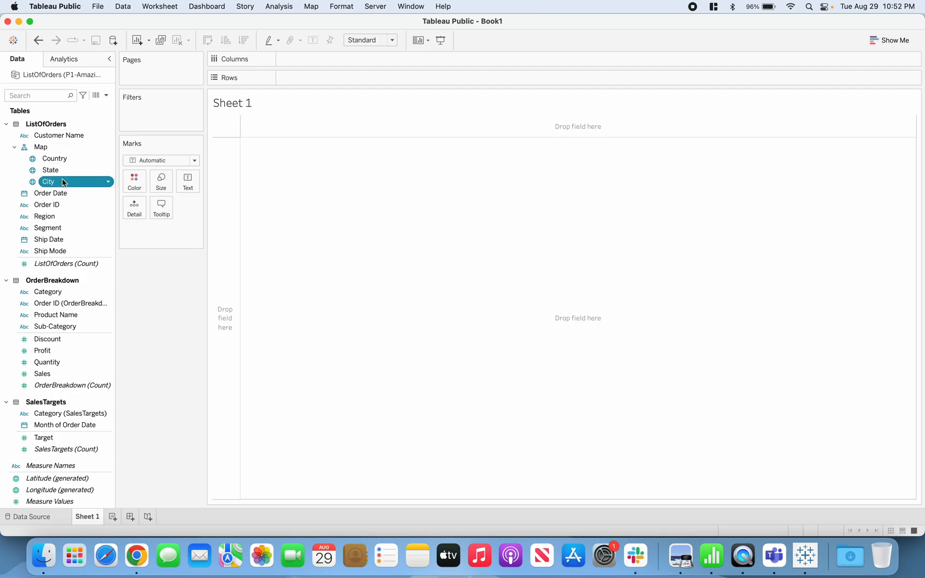
pyautogui.click(75, 158)
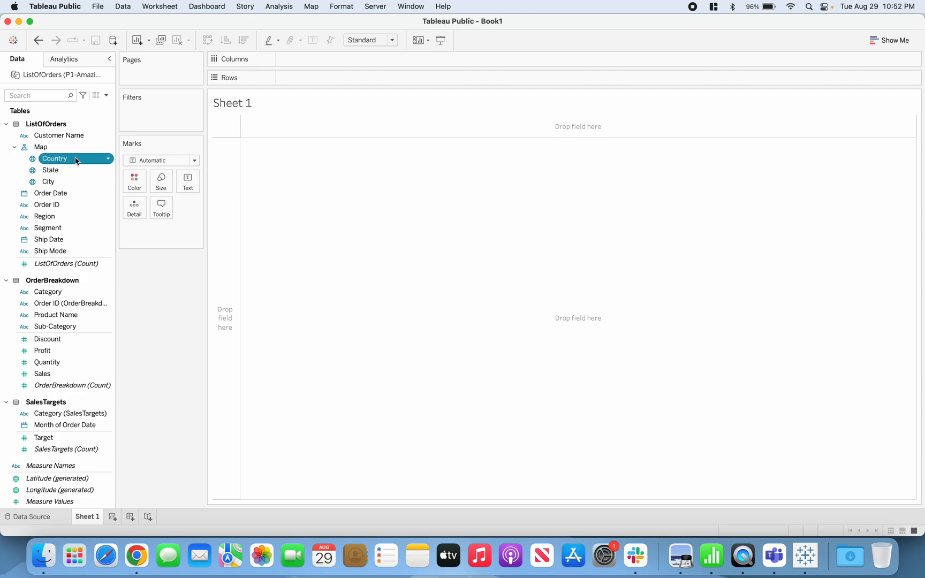
pyautogui.click(75, 170)
pyautogui.click(70, 181)
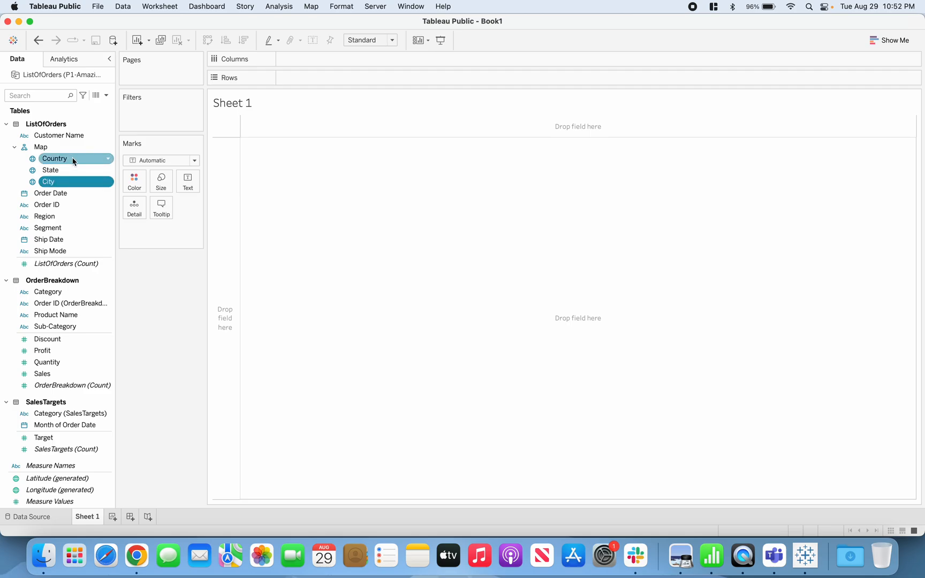
pyautogui.click(73, 159)
pyautogui.click(71, 170)
pyautogui.click(72, 178)
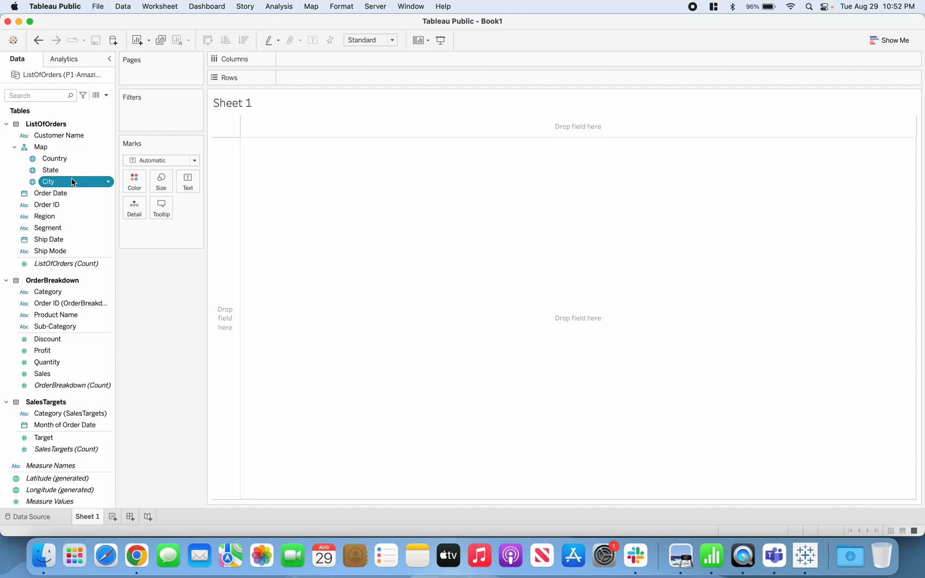
# Collapse the Map hierarchy and place it on the Sheet 1 view to plot the countries as a map.
pyautogui.click(15, 149)
pyautogui.click(14, 148)
pyautogui.click(15, 149)
pyautogui.click(37, 149)
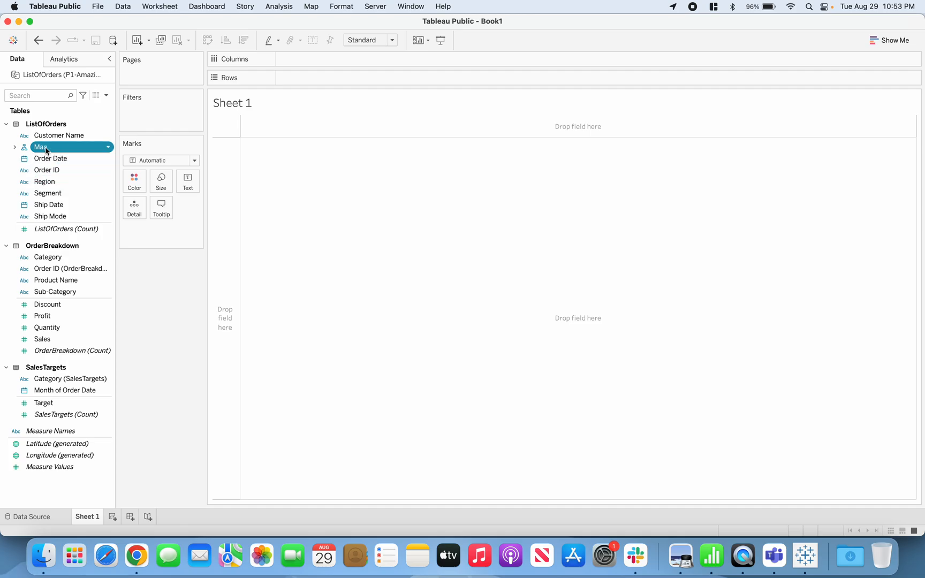
pyautogui.moveTo(46, 150); pyautogui.dragTo(503, 310)
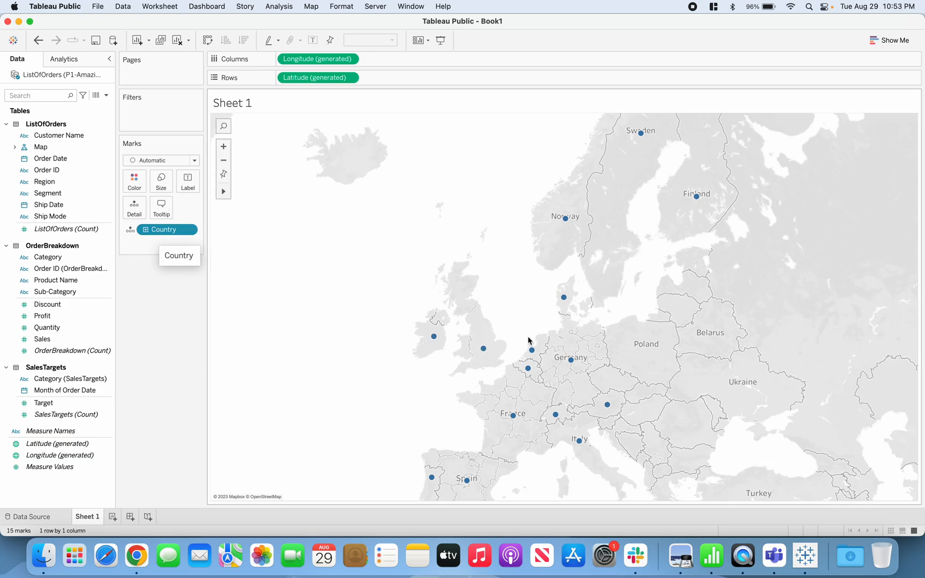
# Drill the map down through State to City, and collapse it back to the State level.
pyautogui.moveTo(452, 349)
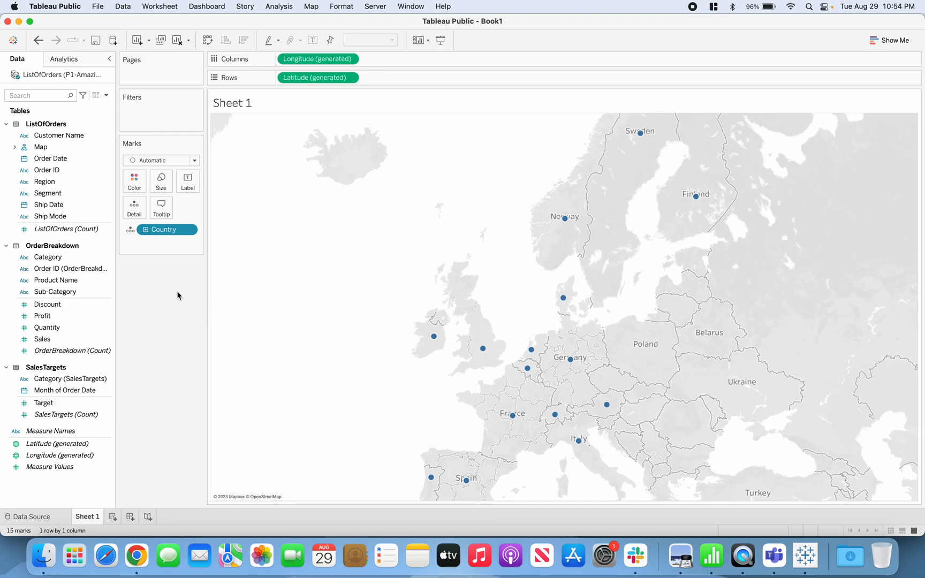
pyautogui.click(145, 231)
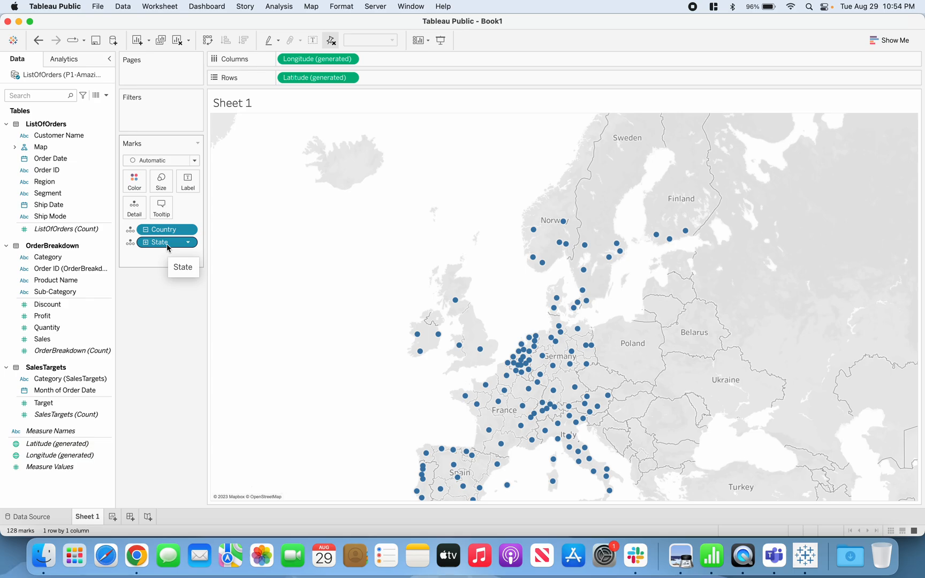
pyautogui.click(146, 242)
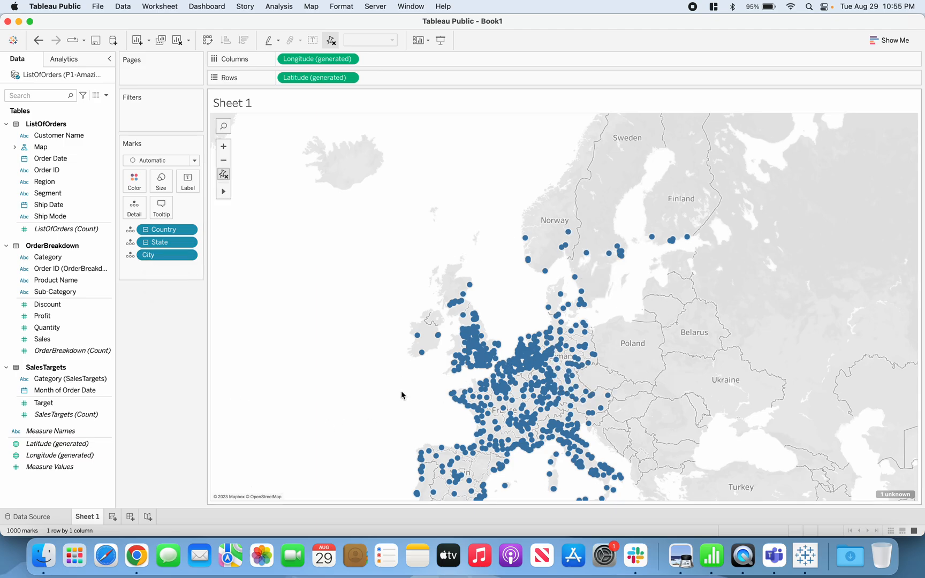
pyautogui.click(145, 244)
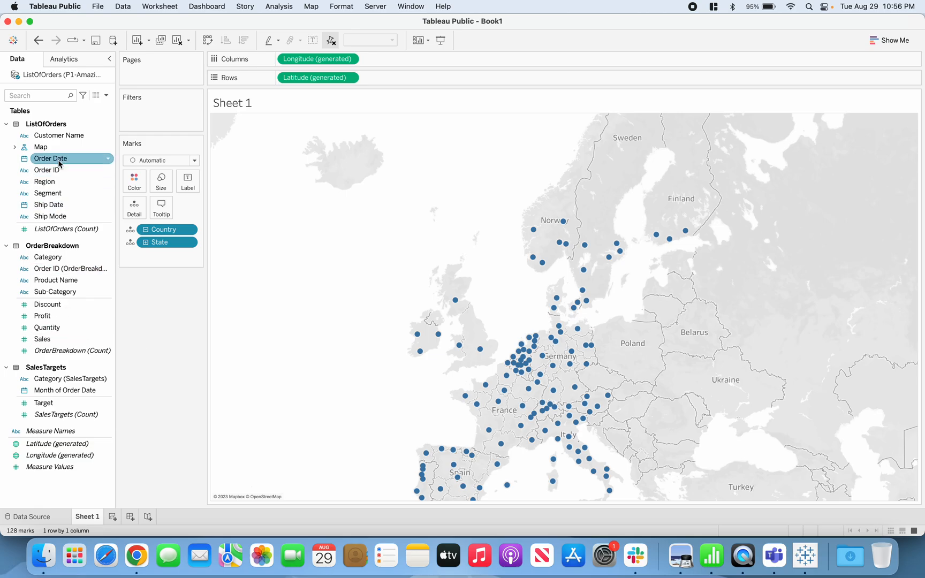
# Size the map marks by Sales and enlarge them to the midpoint of the size range.
pyautogui.click(58, 340)
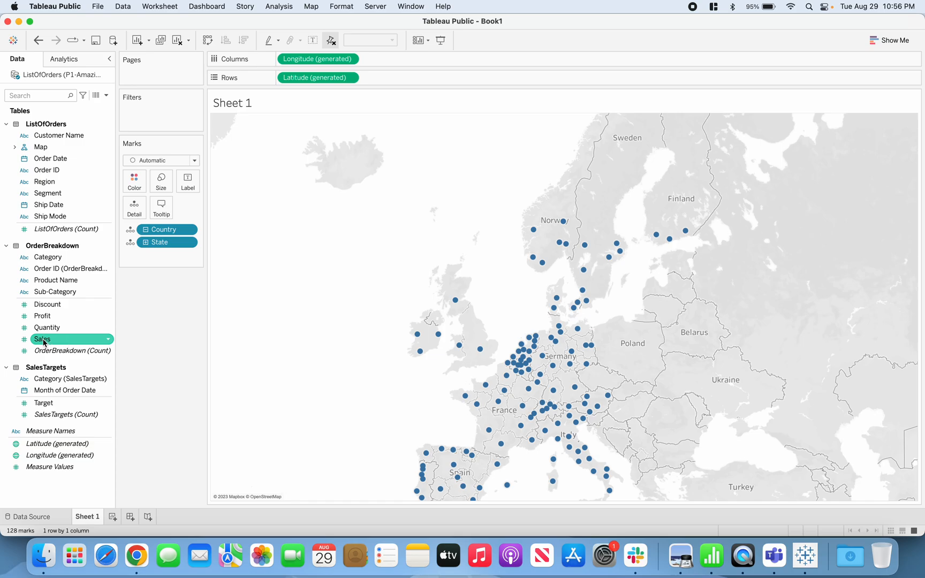
pyautogui.moveTo(44, 342); pyautogui.dragTo(162, 185)
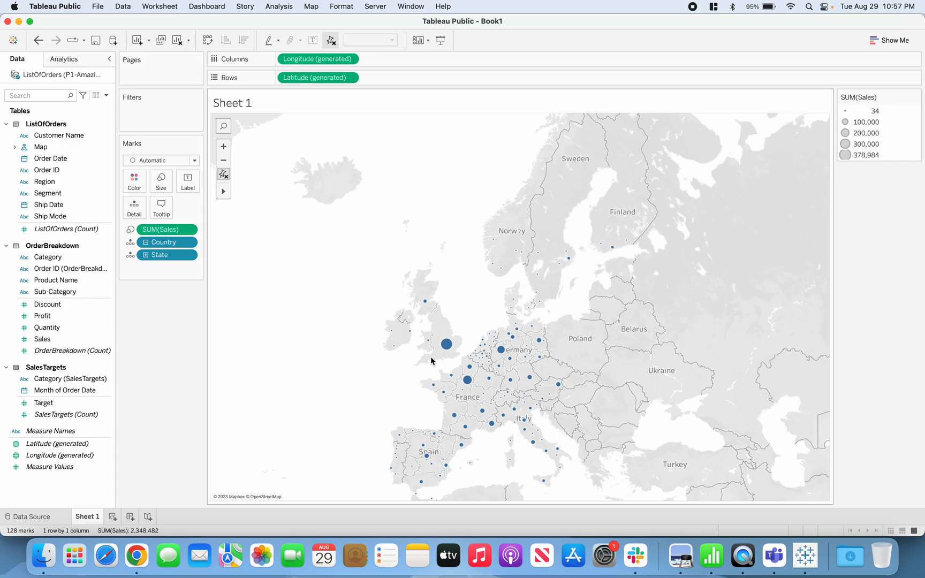
pyautogui.click(166, 189)
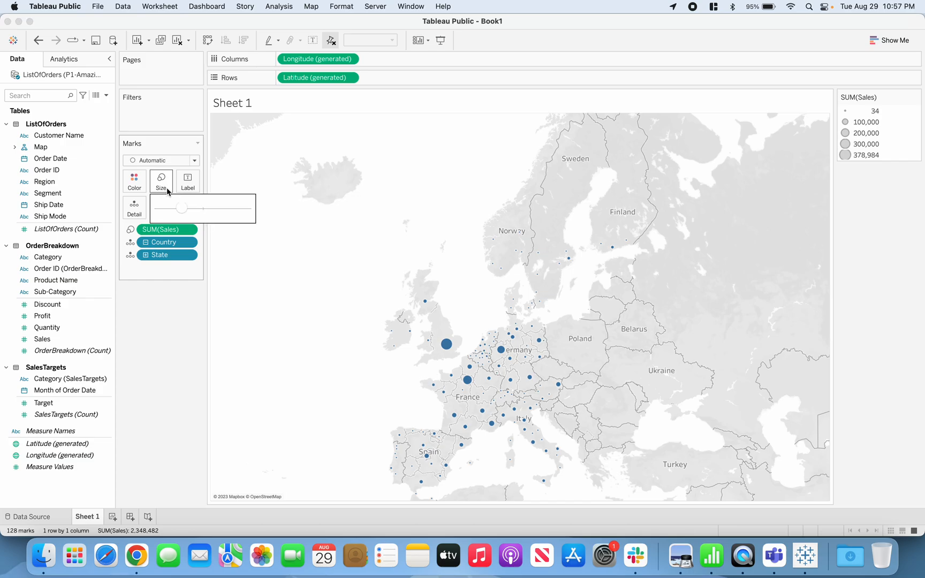
pyautogui.moveTo(184, 212); pyautogui.dragTo(192, 212)
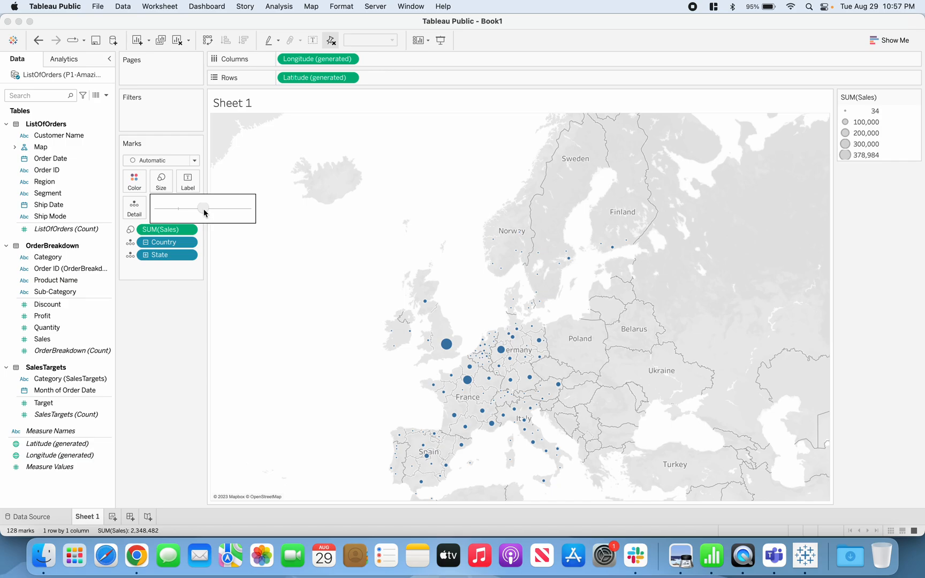
pyautogui.moveTo(203, 209); pyautogui.dragTo(203, 209)
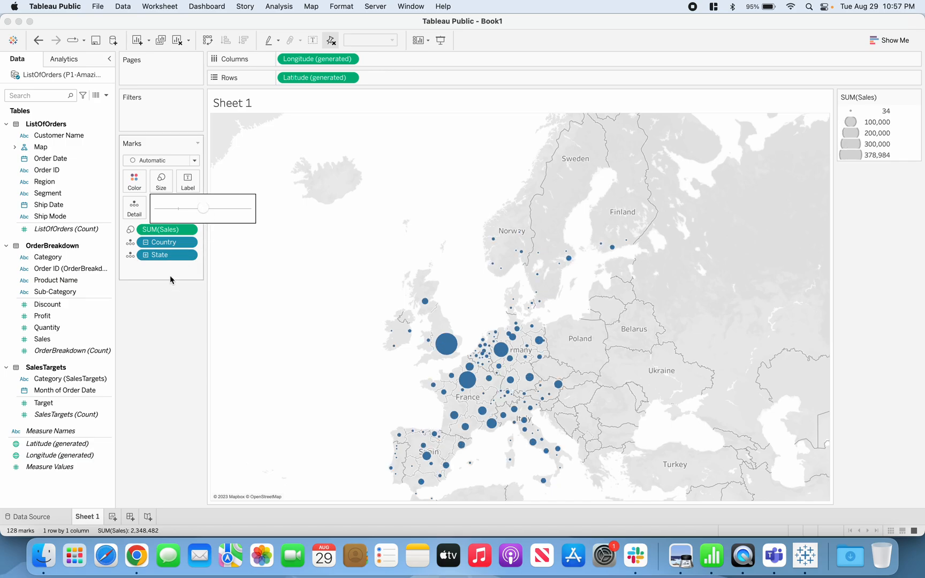
pyautogui.click(156, 306)
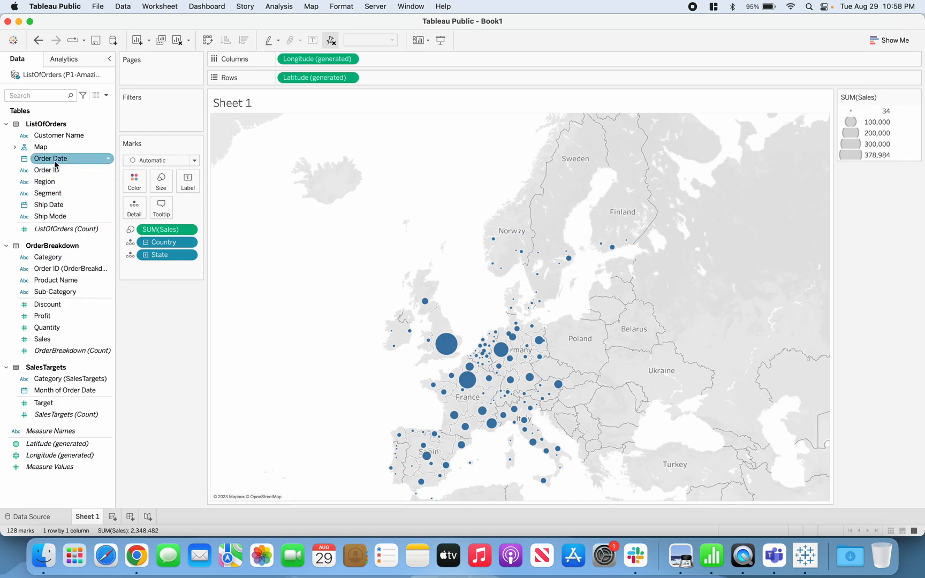
# Filter the map by years of Order Date, including all years from 2011 to 2014.
pyautogui.moveTo(48, 160)
pyautogui.mouseDown()
pyautogui.moveTo(134, 138)
pyautogui.moveTo(148, 117)
pyautogui.mouseUp()
pyautogui.moveTo(147, 113); pyautogui.dragTo(146, 112)
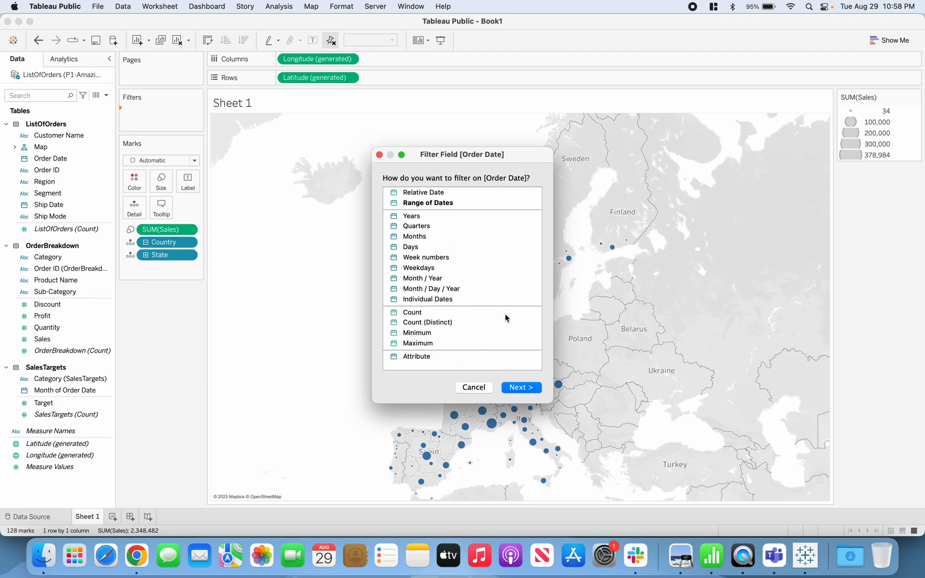
pyautogui.click(428, 219)
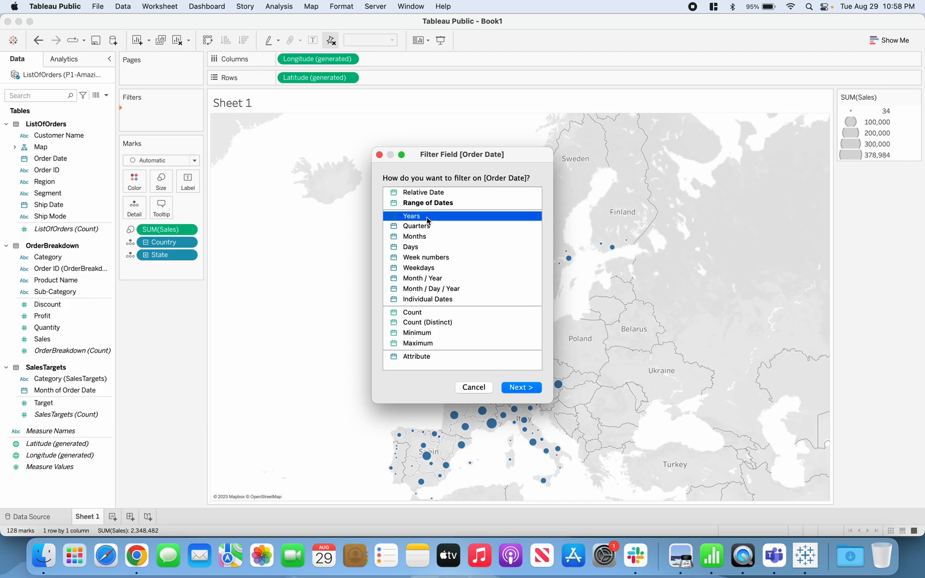
pyautogui.click(519, 388)
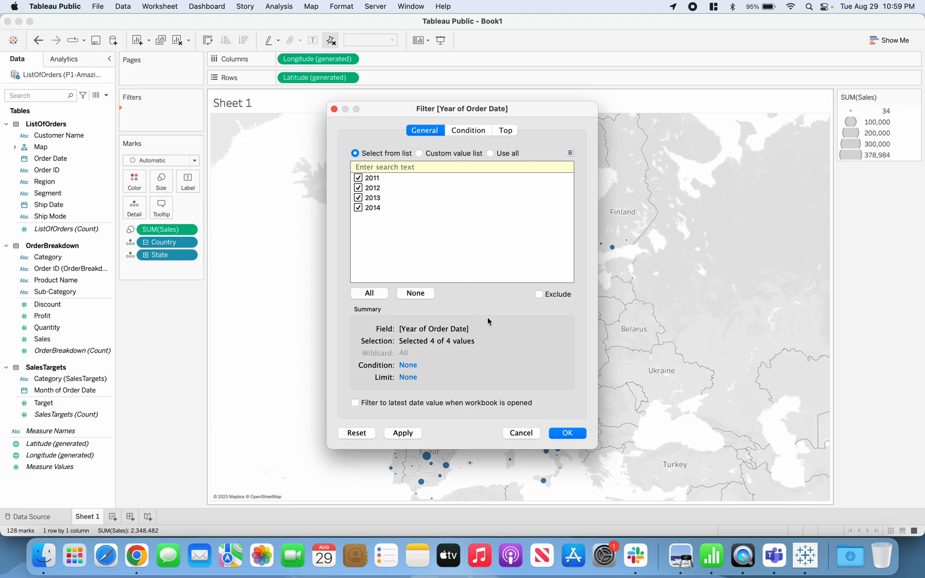
pyautogui.click(572, 436)
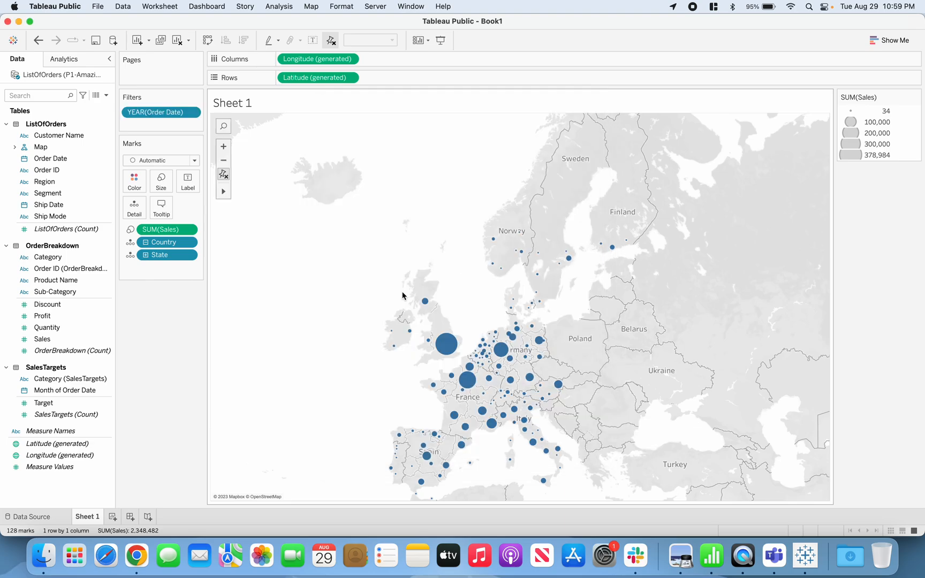
# Show the Order Date year filter and place the SUM(Sales) size legend and the filter card beneath the Marks card.
pyautogui.click(191, 114)
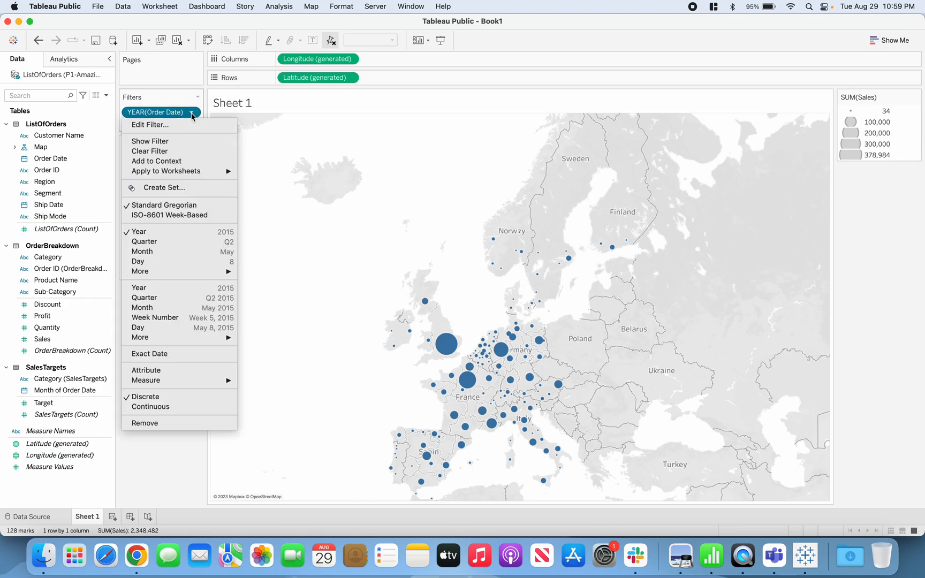
pyautogui.click(185, 142)
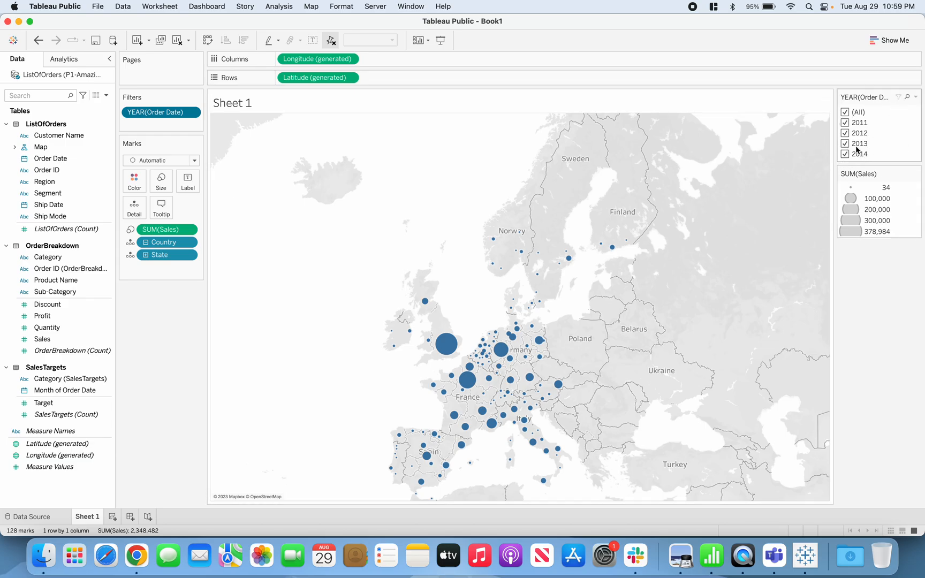
pyautogui.moveTo(869, 175); pyautogui.dragTo(157, 327)
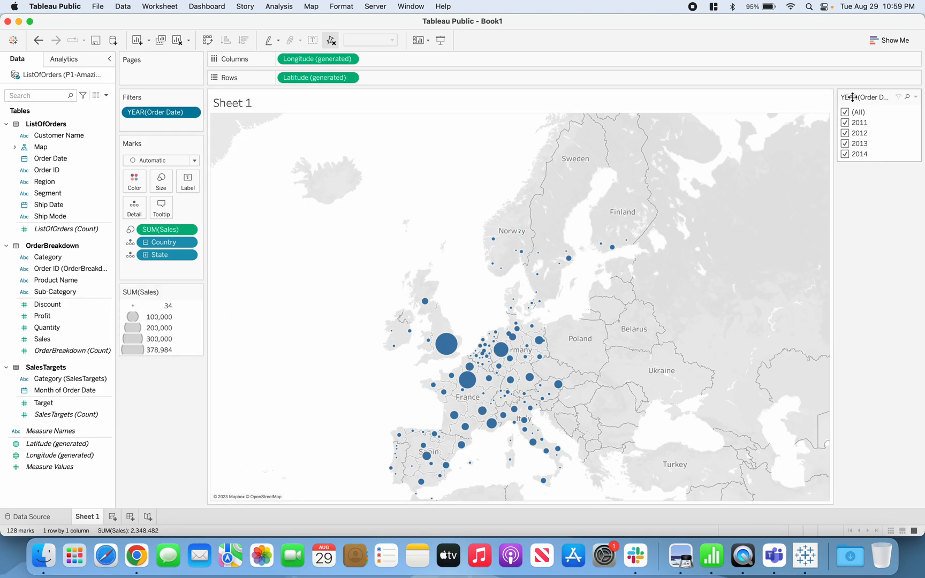
pyautogui.moveTo(861, 98); pyautogui.dragTo(159, 418)
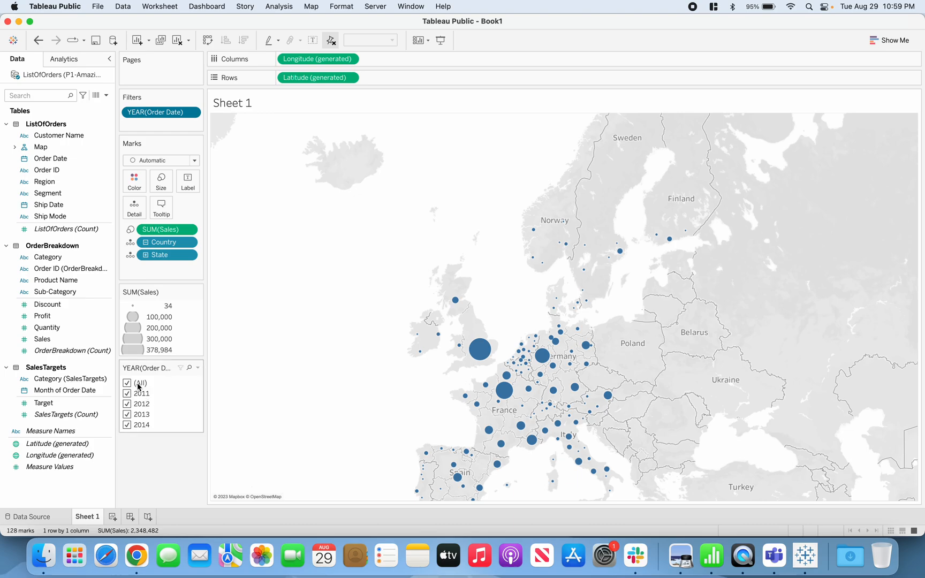
# Remove the "All" value from the Order Date year filter and change it to a single value slider.
pyautogui.click(198, 371)
pyautogui.moveTo(192, 371)
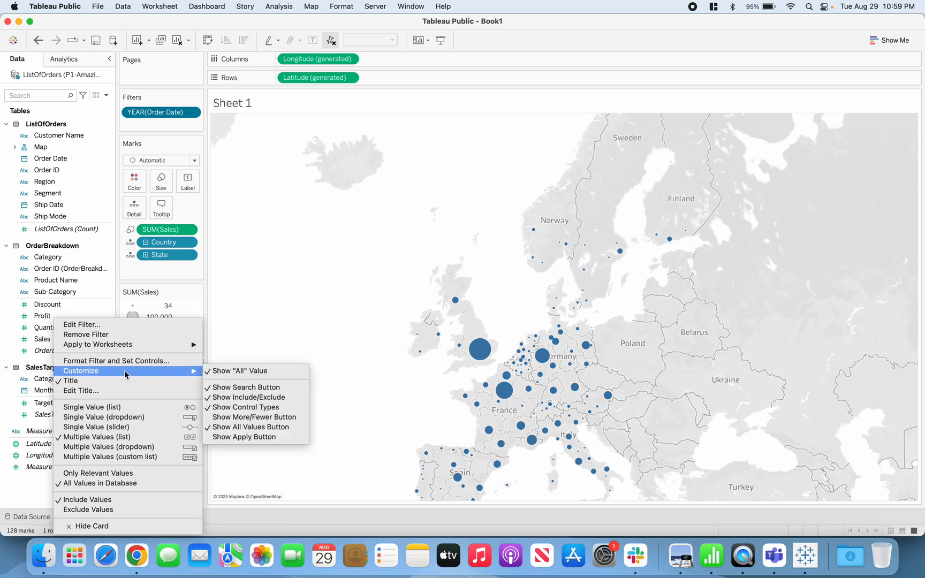
pyautogui.click(240, 371)
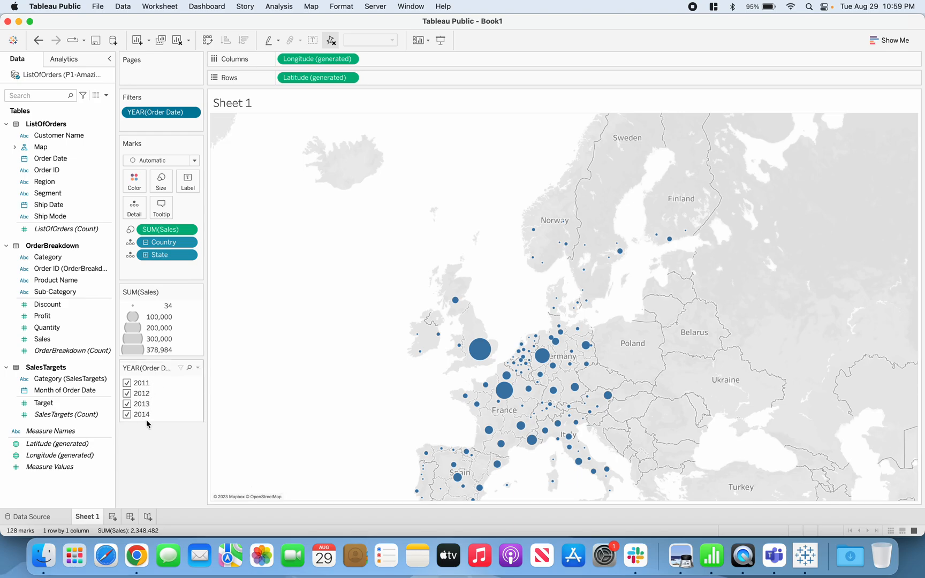
pyautogui.click(199, 369)
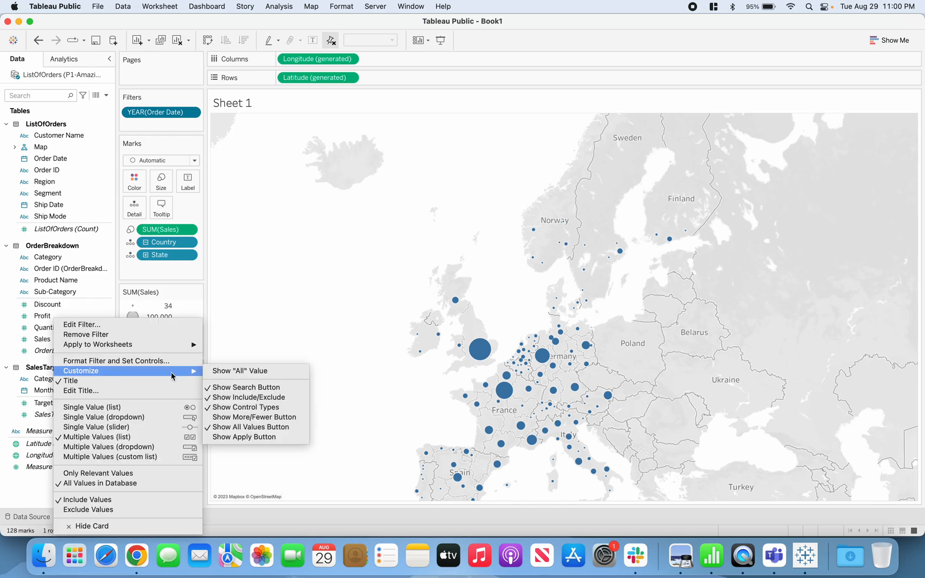
pyautogui.click(123, 427)
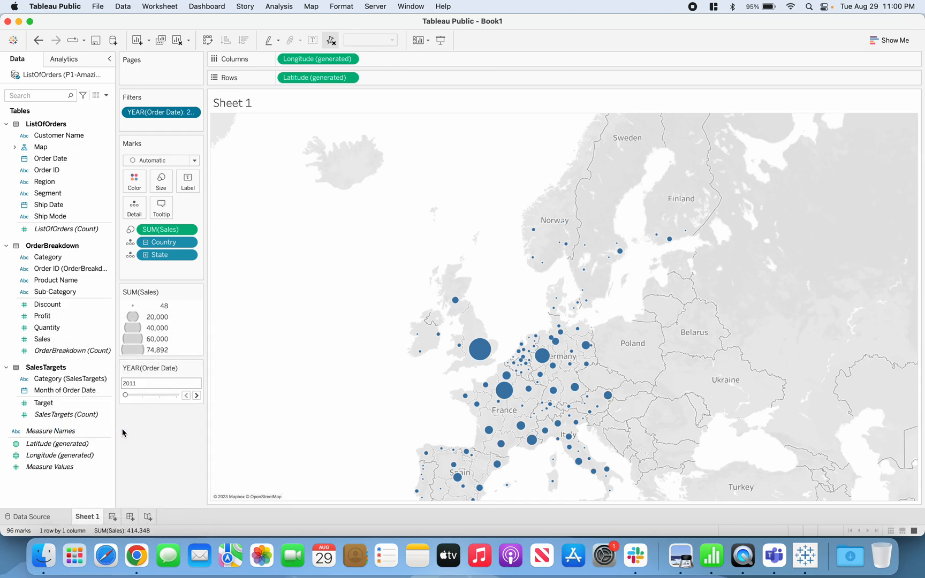
# Advance the Order Date year filter one year at a time from 2011 to 2014 to compare the map.
pyautogui.click(198, 396)
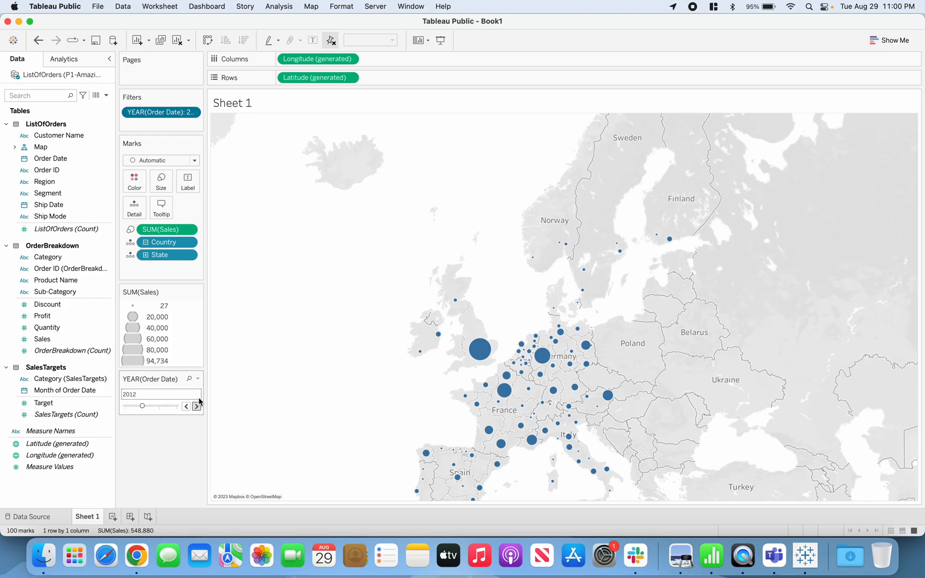
pyautogui.click(196, 406)
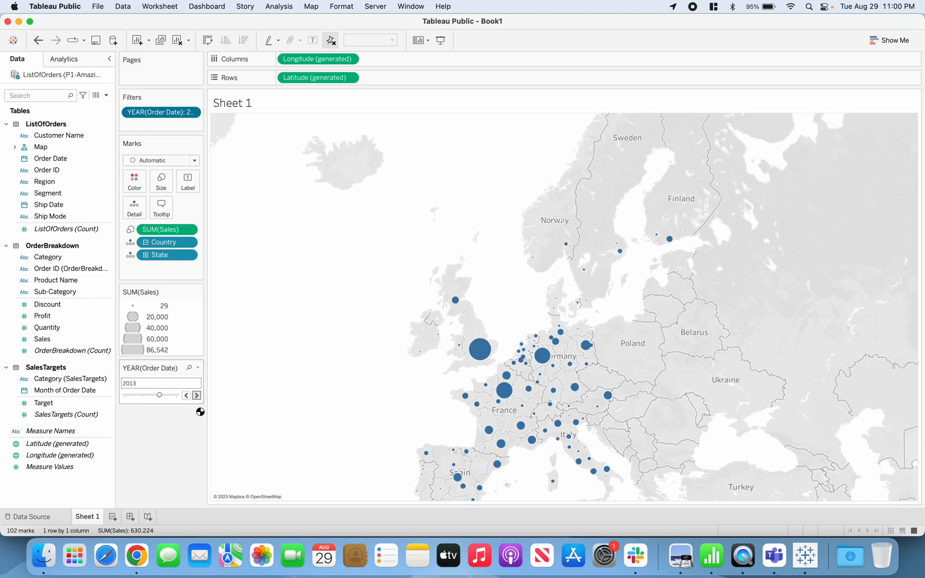
pyautogui.click(197, 395)
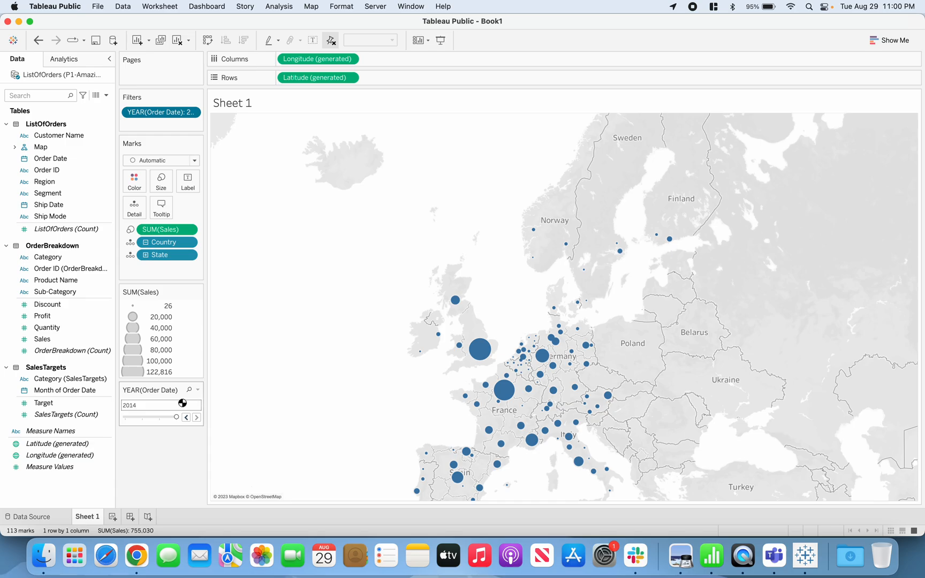
# Move the Order Date year filter card above the SUM(Sales) legend and set the year back to 2011.
pyautogui.moveTo(159, 395); pyautogui.dragTo(177, 283)
pyautogui.moveTo(177, 319); pyautogui.dragTo(116, 325)
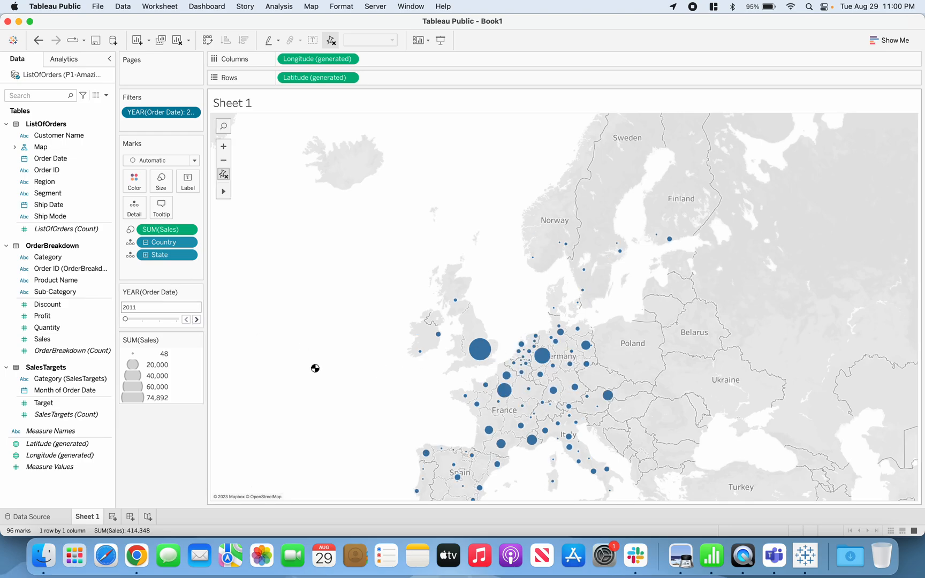
# Run the year filter through 2012, 2013 and 2014, return it to 2011, and examine the map's largest sales mark.
pyautogui.click(196, 319)
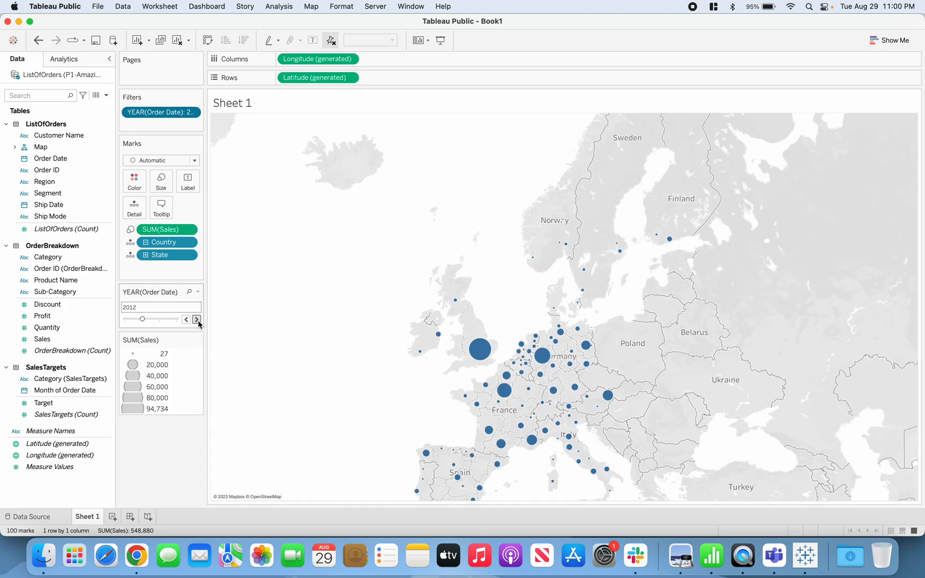
pyautogui.click(197, 320)
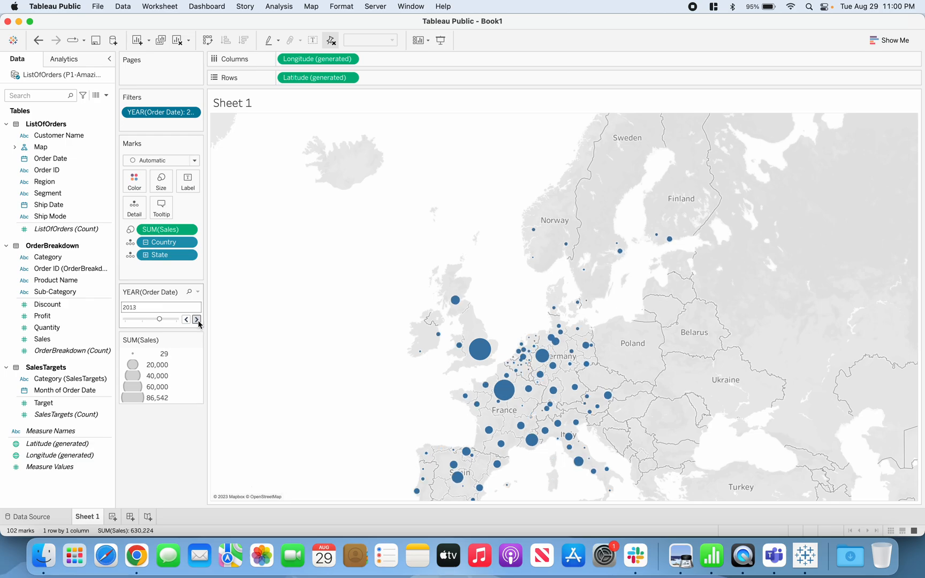
pyautogui.click(197, 320)
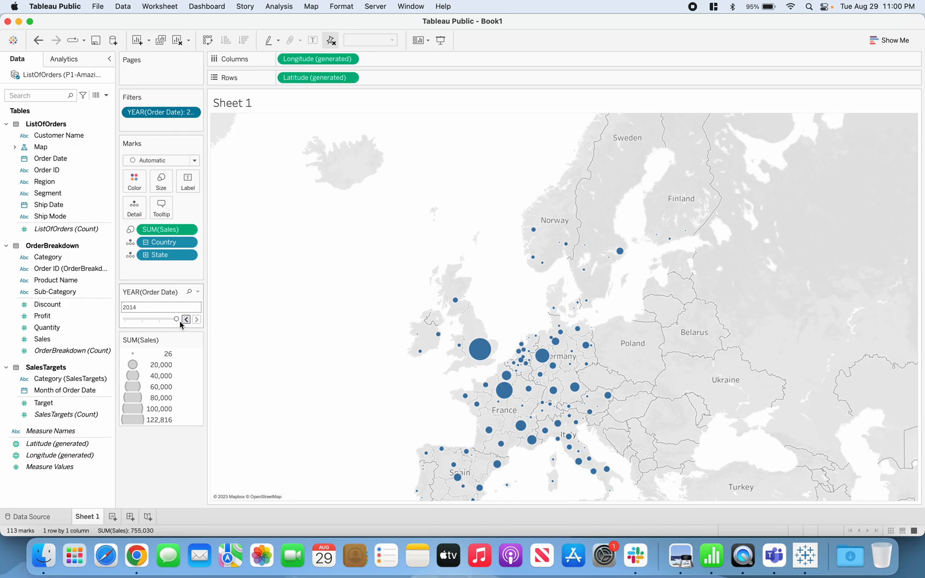
pyautogui.moveTo(176, 319); pyautogui.dragTo(125, 320)
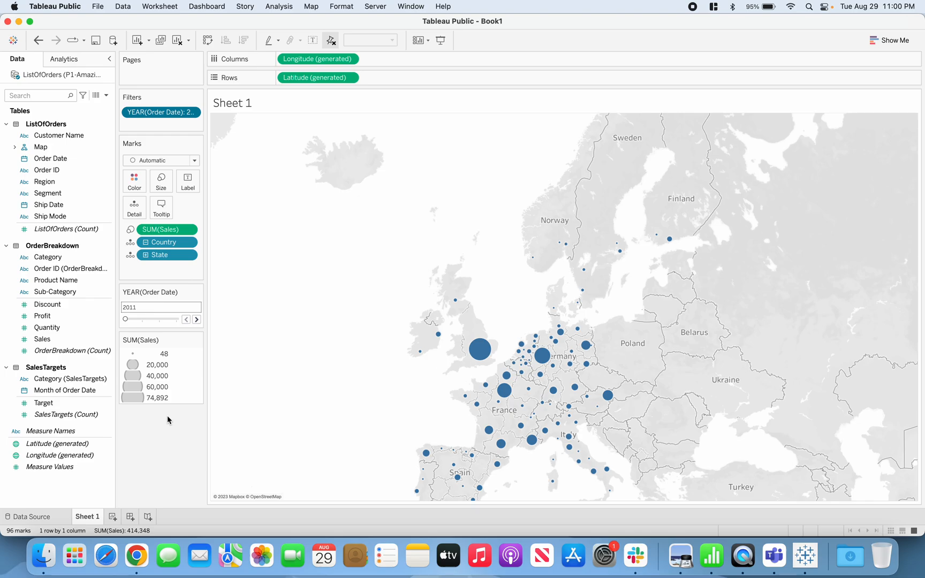
pyautogui.moveTo(482, 353)
# Create a calculated field and name it Profit Margin.
pyautogui.rightClick(39, 494)
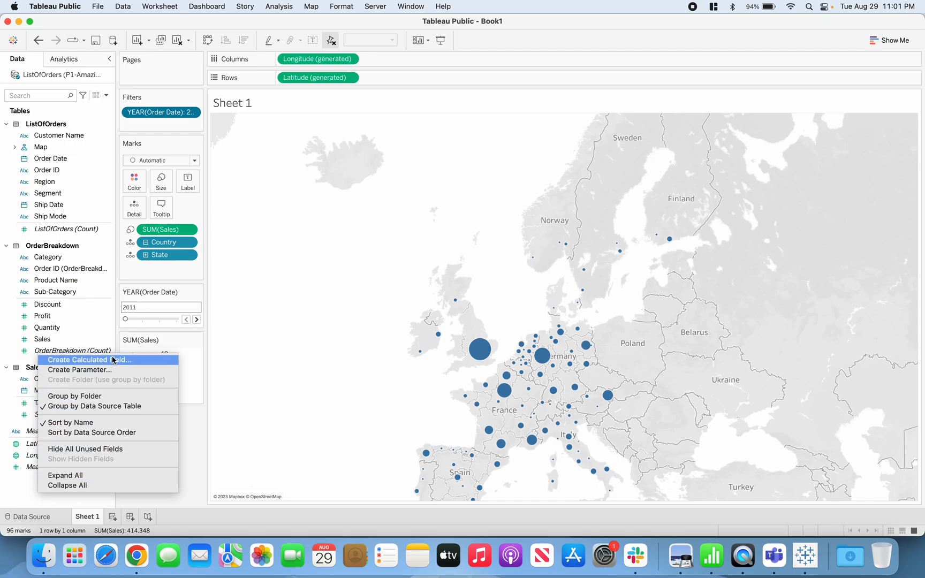
pyautogui.click(193, 428)
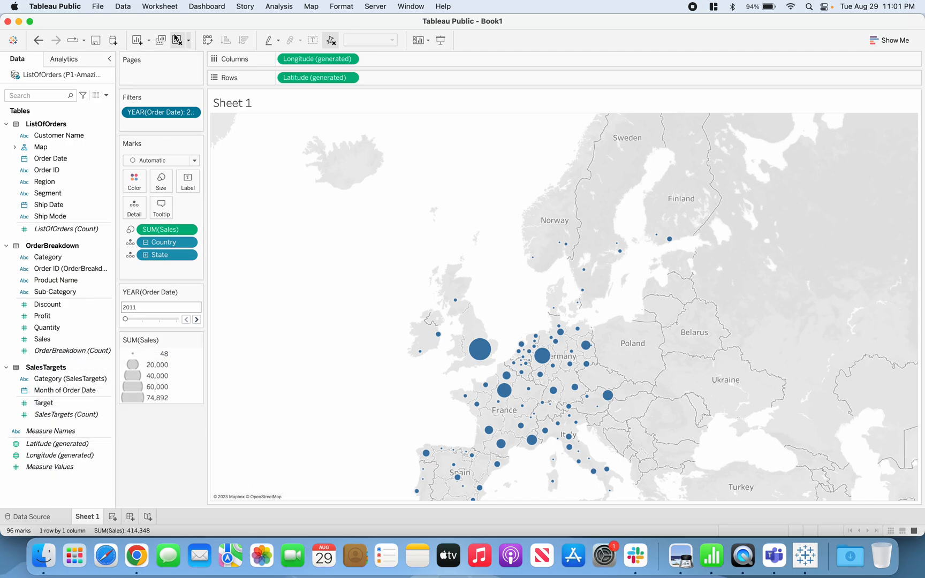
pyautogui.click(266, 8)
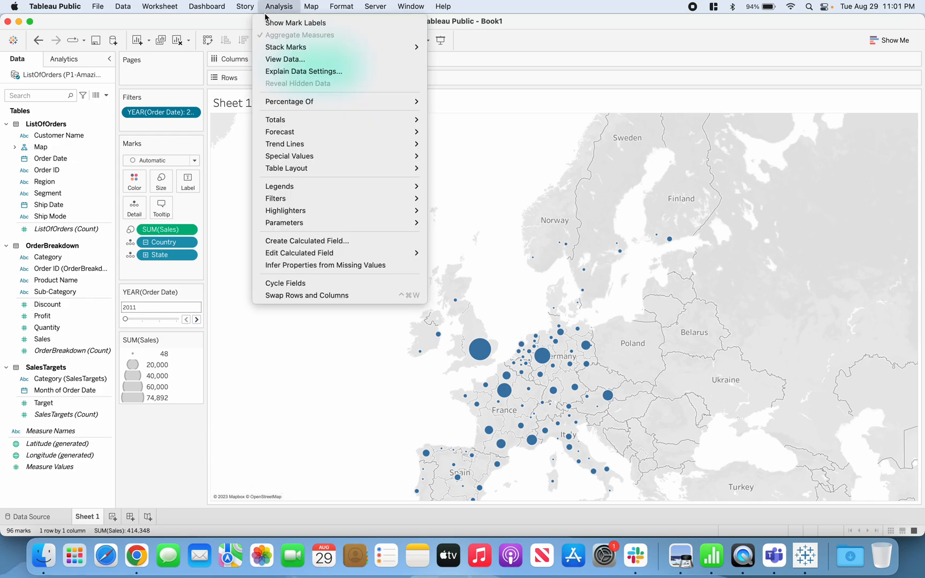
pyautogui.click(298, 242)
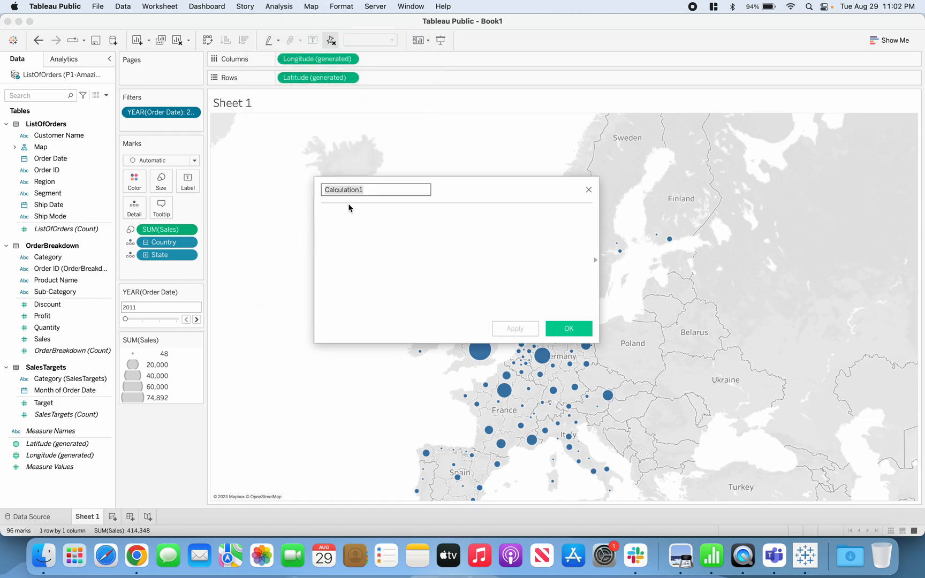
pyautogui.press('BackSpace')
pyautogui.write('Profit Margin')
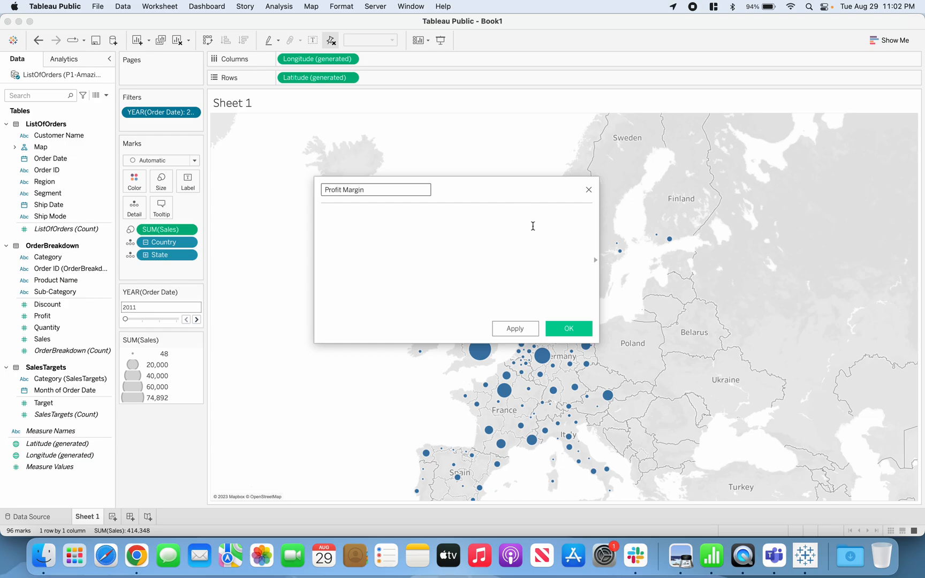
# Enter the formula SUM([Profit])/SUM([Sales]) for the Profit Margin field and save the calculation.
pyautogui.click(426, 229)
pyautogui.write('sum')
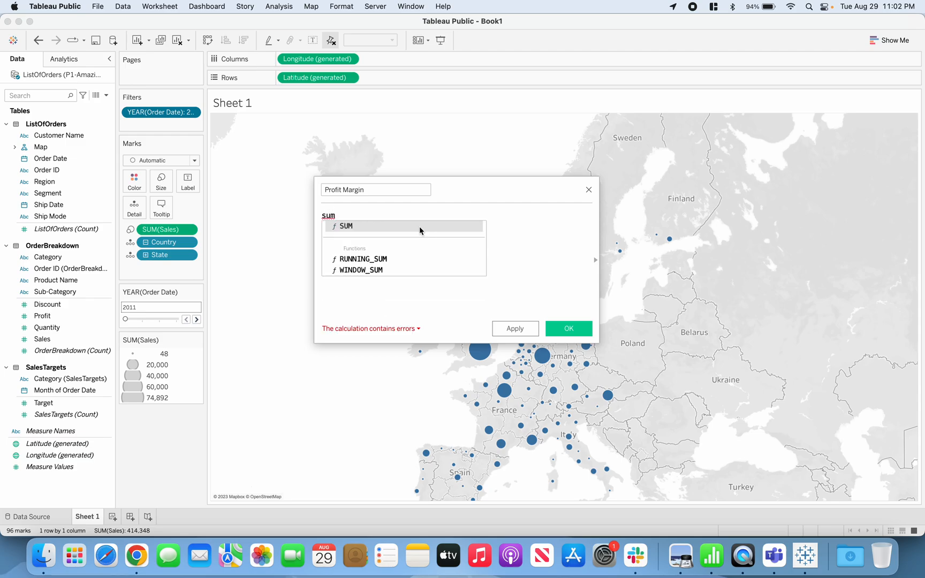
pyautogui.click(419, 226)
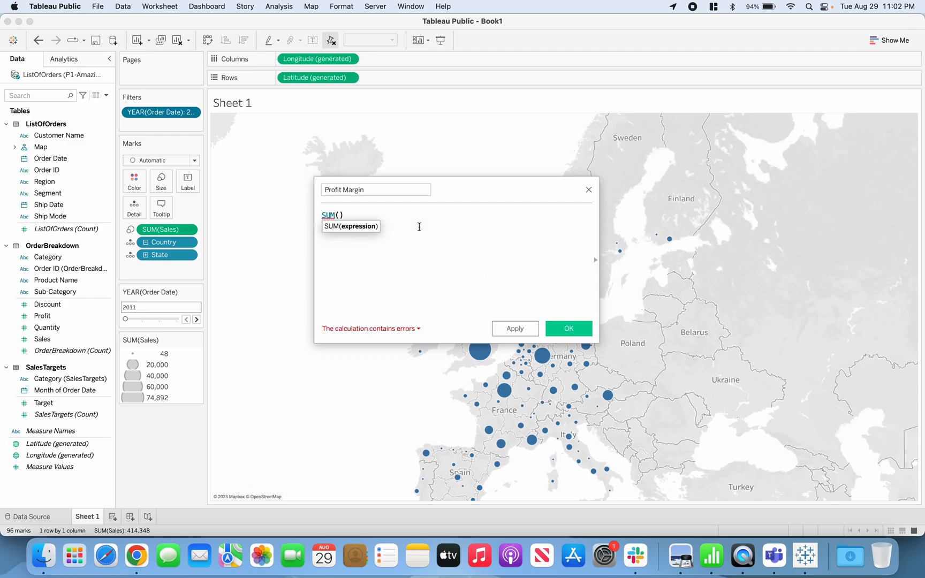
pyautogui.write('prof')
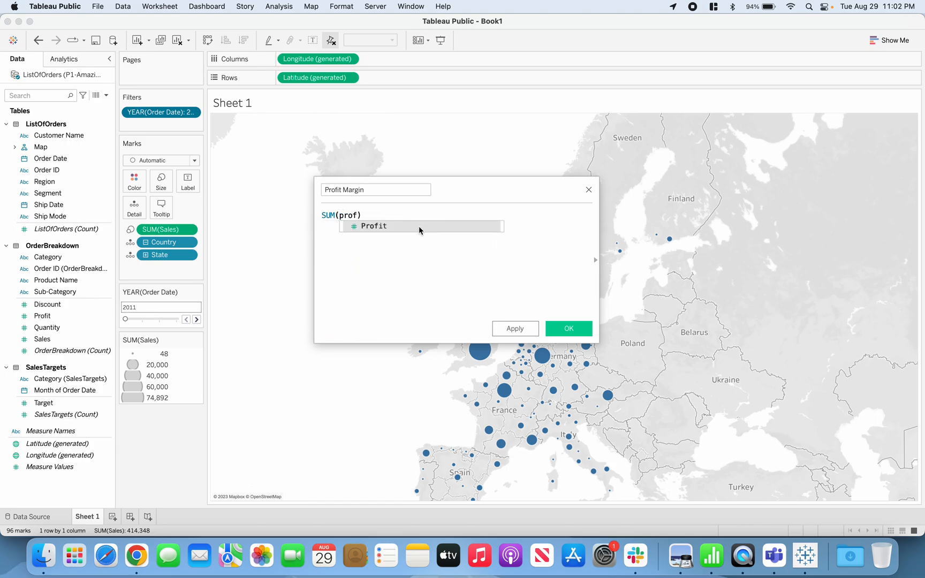
pyautogui.click(419, 226)
pyautogui.write('/sum')
pyautogui.click(418, 226)
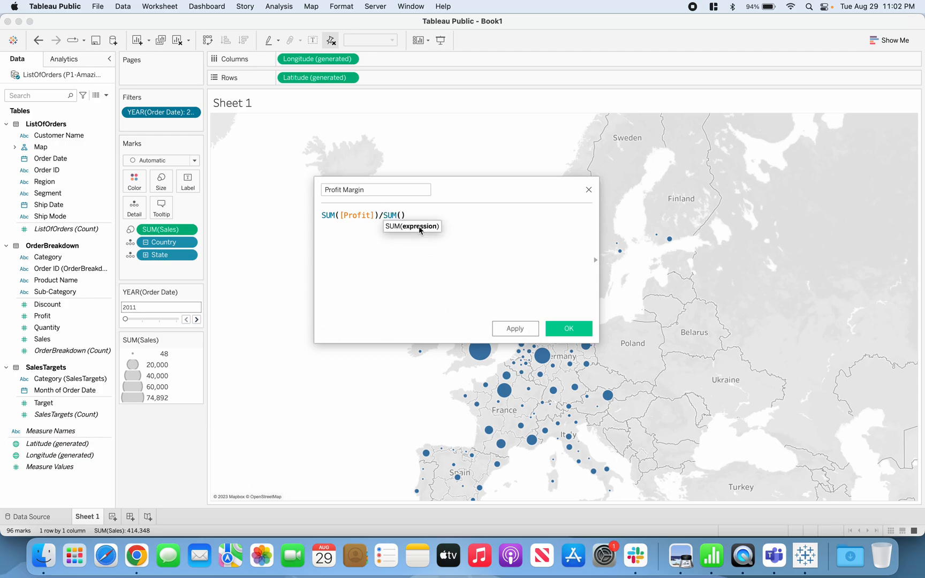
pyautogui.write('sales')
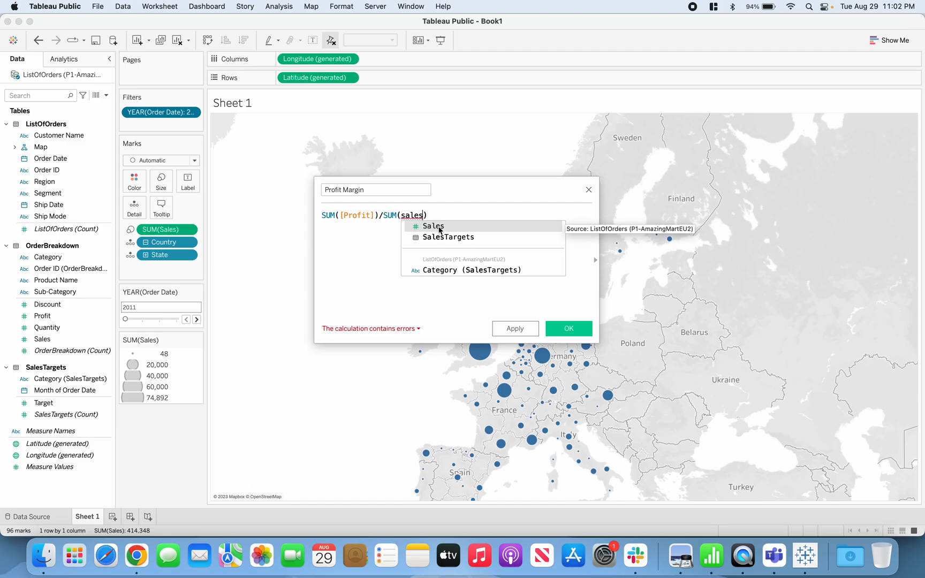
pyautogui.click(439, 227)
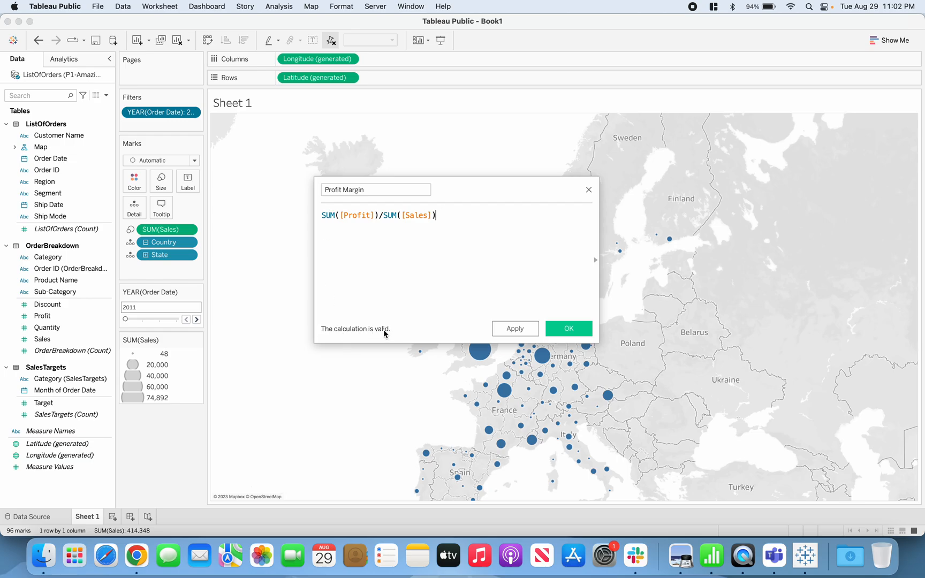
pyautogui.click(558, 328)
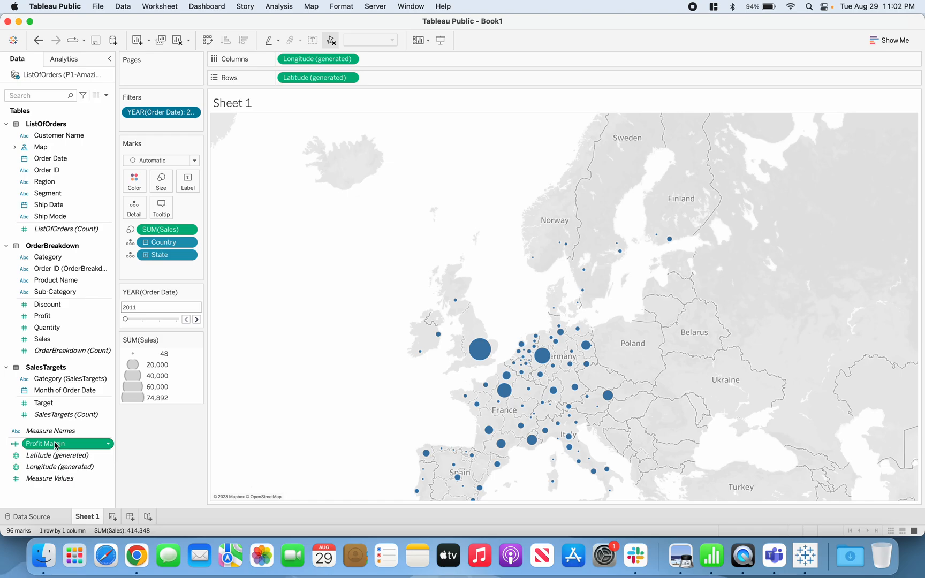
# Color the map marks by Profit Margin and place the color legend below the SUM(Sales) legend.
pyautogui.moveTo(40, 444); pyautogui.dragTo(132, 184)
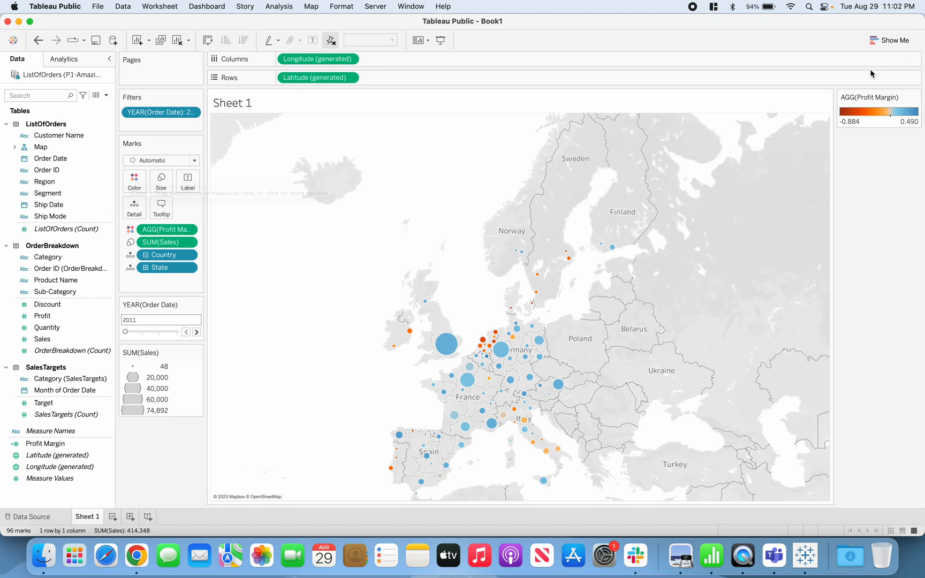
pyautogui.moveTo(883, 97); pyautogui.dragTo(185, 428)
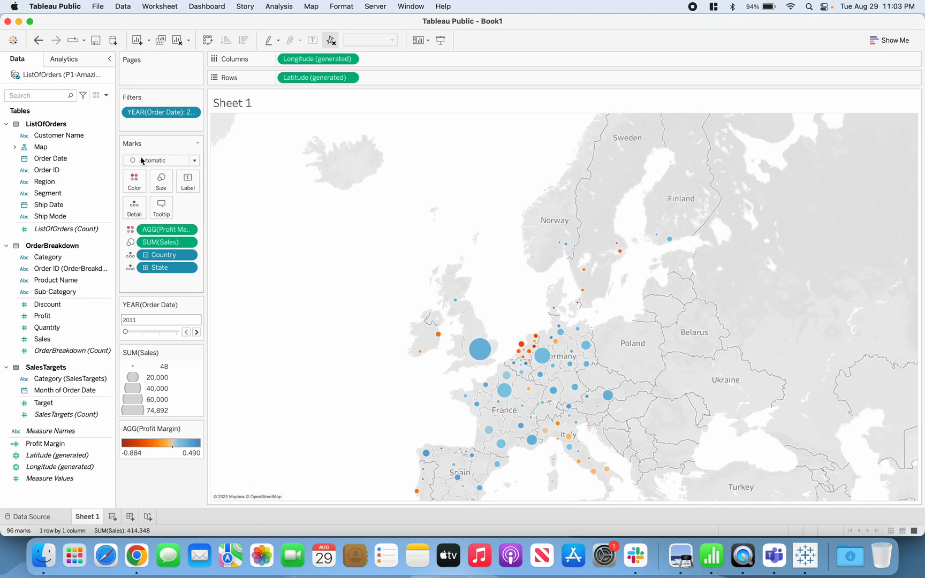
# Open the color editing settings for Profit Margin, look through the available palettes and show the advanced options.
pyautogui.click(134, 185)
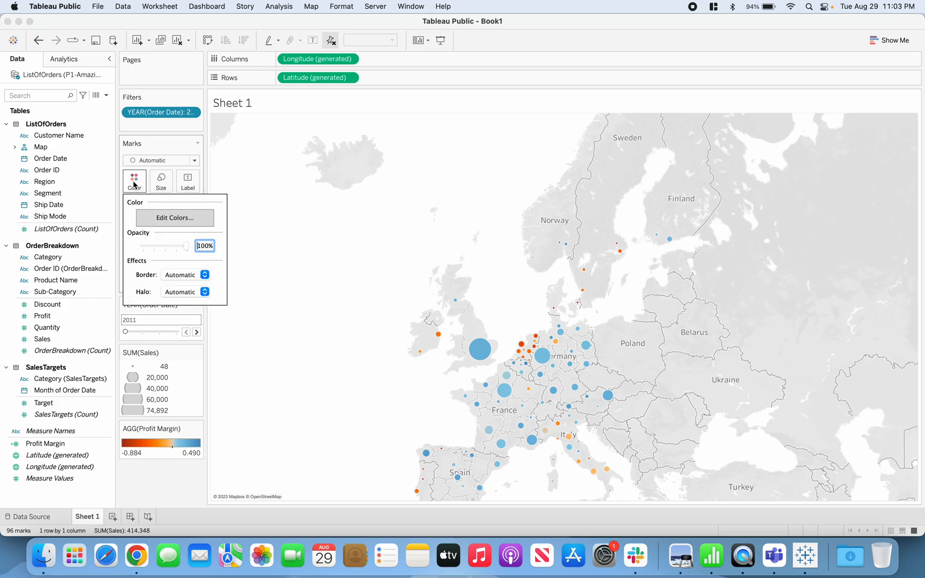
pyautogui.click(166, 223)
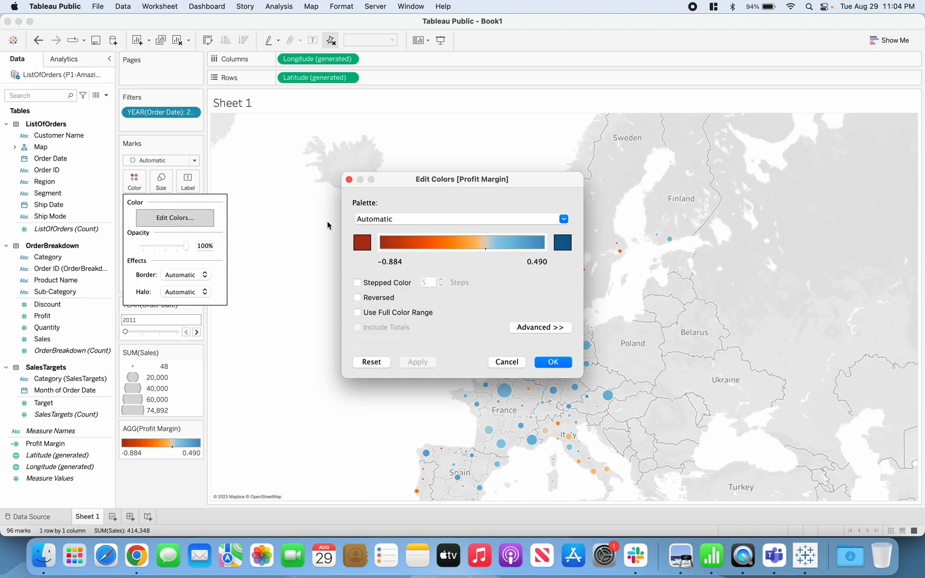
pyautogui.click(563, 219)
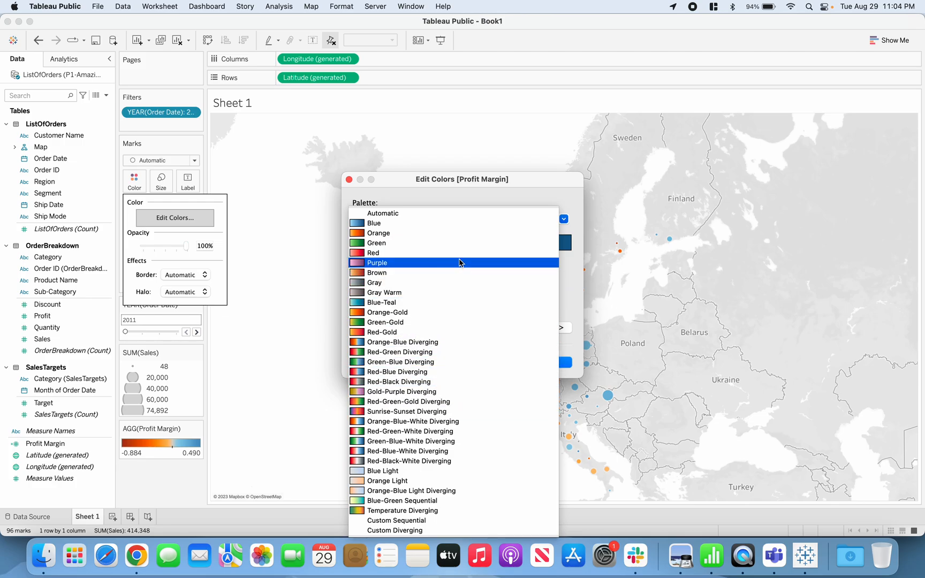
pyautogui.click(553, 204)
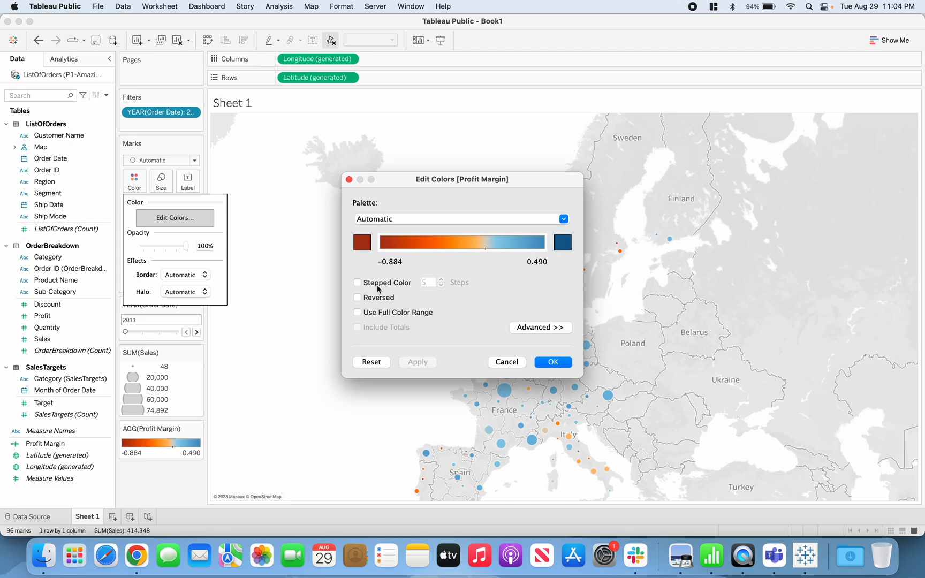
pyautogui.click(523, 329)
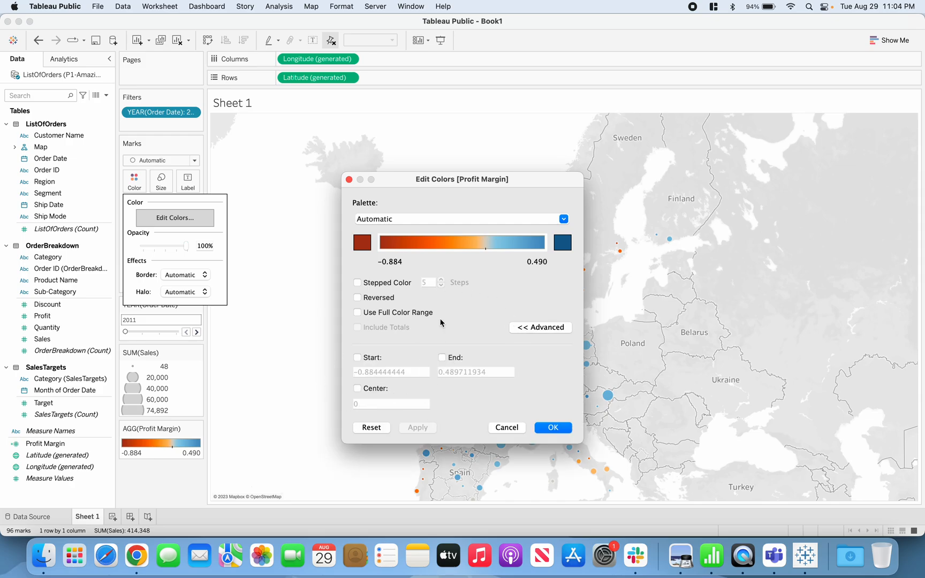
# Try stepped color with 5 steps and the reversed palette for Profit Margin, switching each option off again.
pyautogui.click(357, 284)
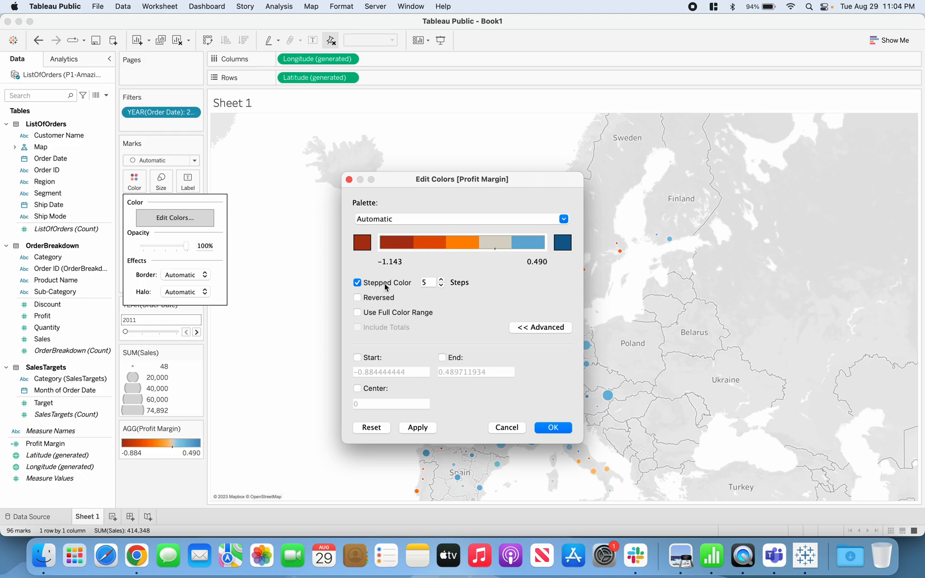
pyautogui.click(357, 283)
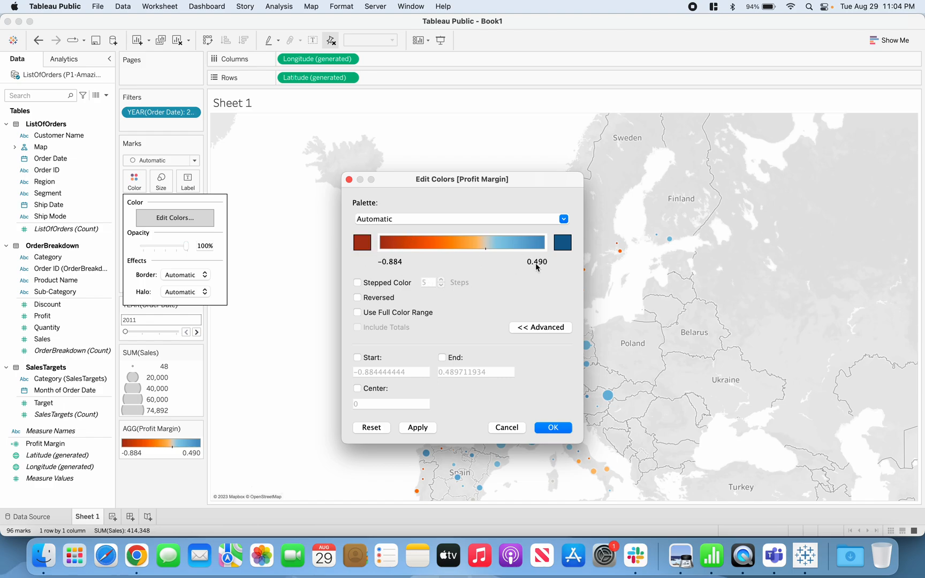
pyautogui.click(359, 301)
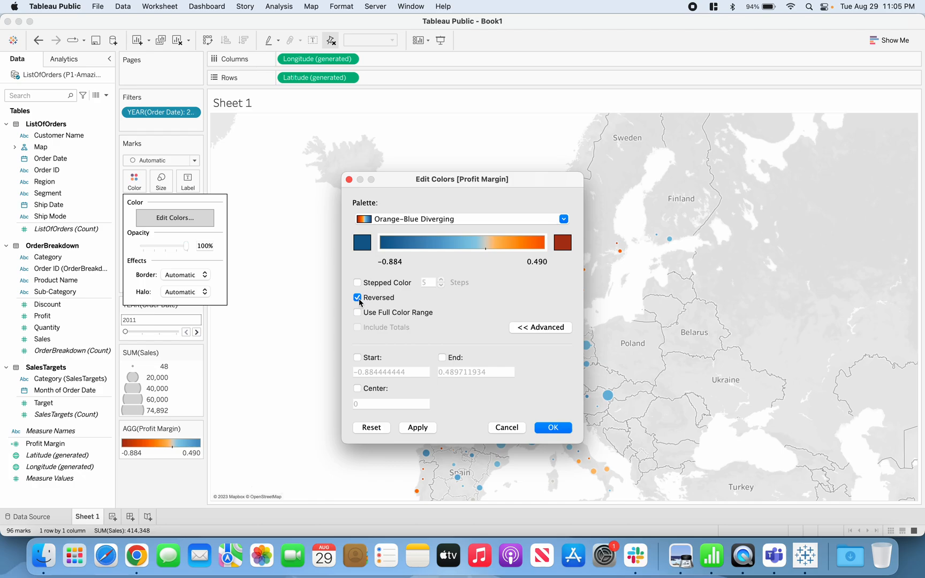
pyautogui.click(359, 301)
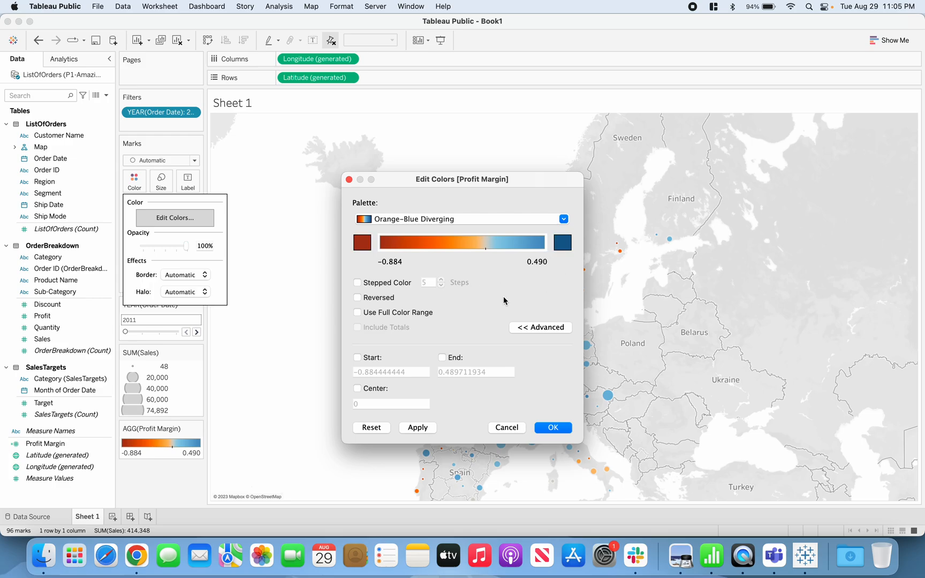
# Use the full color range for Profit Margin and fix its start at -1 and its end at 1.
pyautogui.click(358, 313)
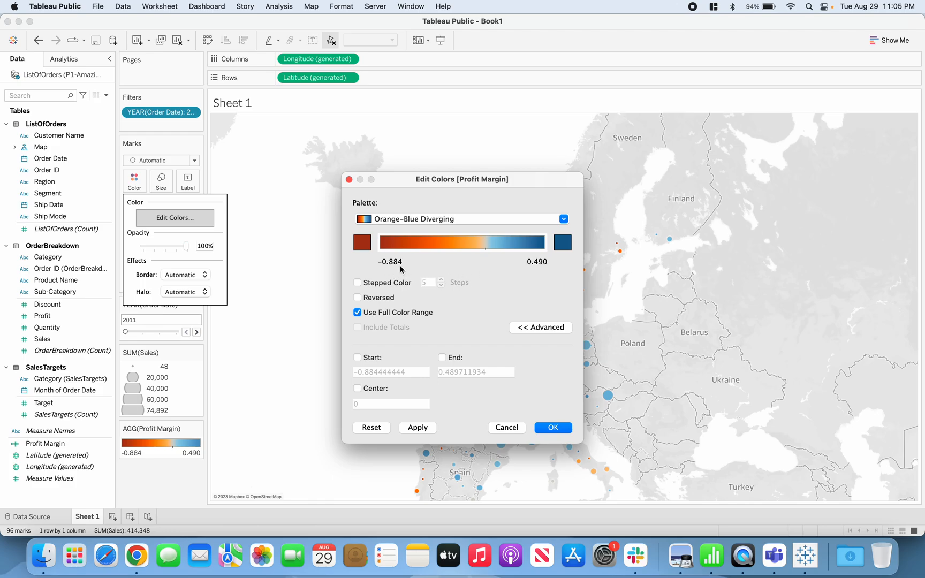
pyautogui.click(357, 357)
pyautogui.click(442, 358)
pyautogui.moveTo(413, 372); pyautogui.dragTo(338, 374)
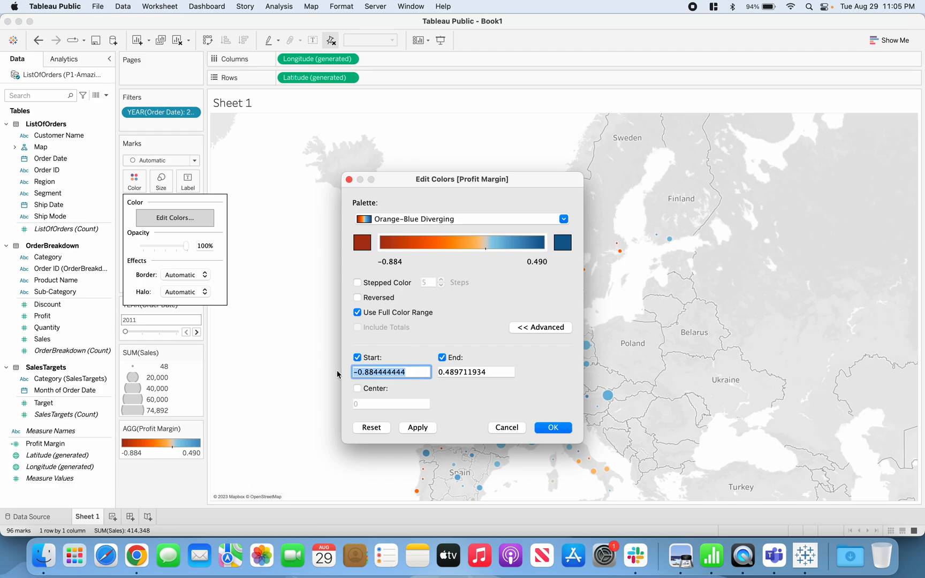
pyautogui.press('BackSpace')
pyautogui.moveTo(495, 372); pyautogui.dragTo(428, 372)
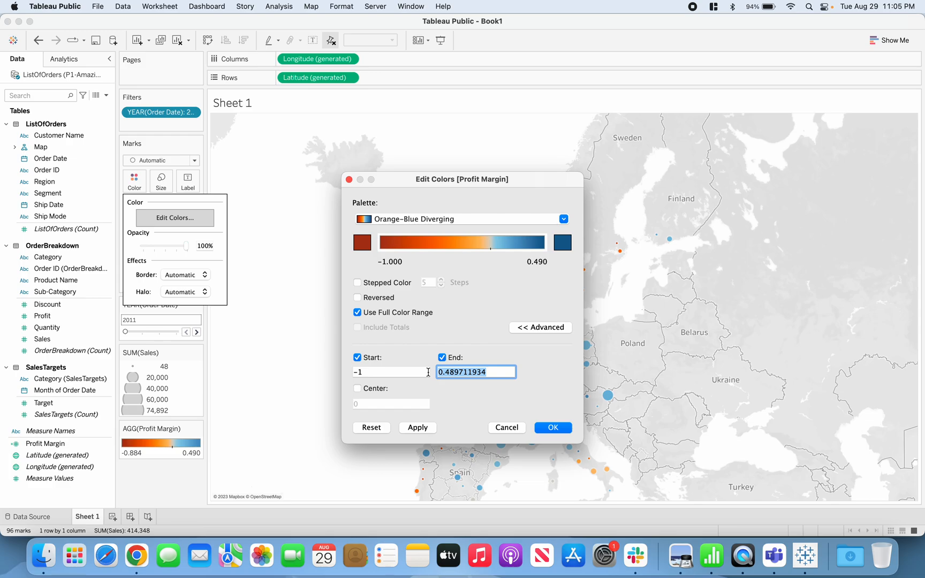
pyautogui.write('1')
# Fix the center of the Profit Margin color range at 0 and accept the color settings.
pyautogui.click(357, 389)
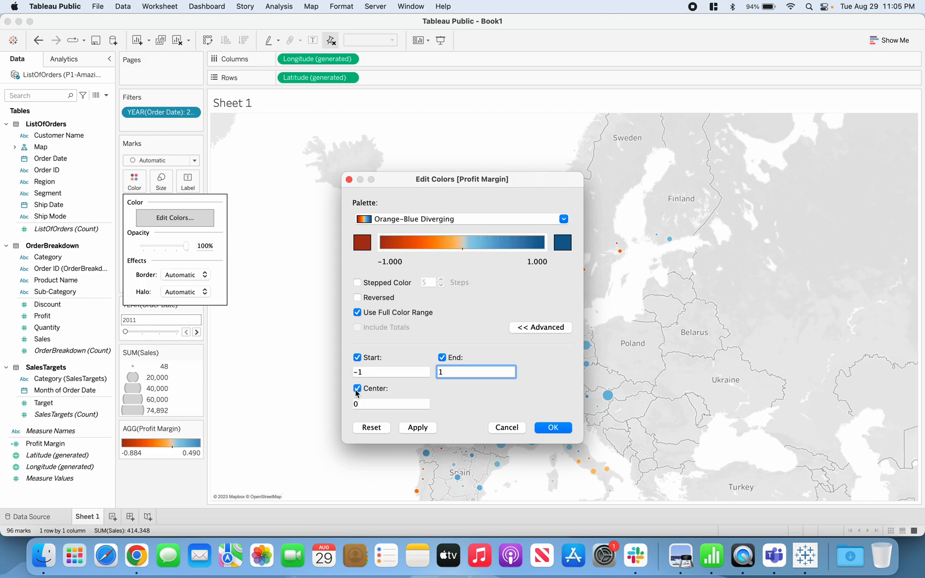
pyautogui.click(365, 403)
pyautogui.click(355, 390)
pyautogui.click(357, 388)
pyautogui.click(369, 401)
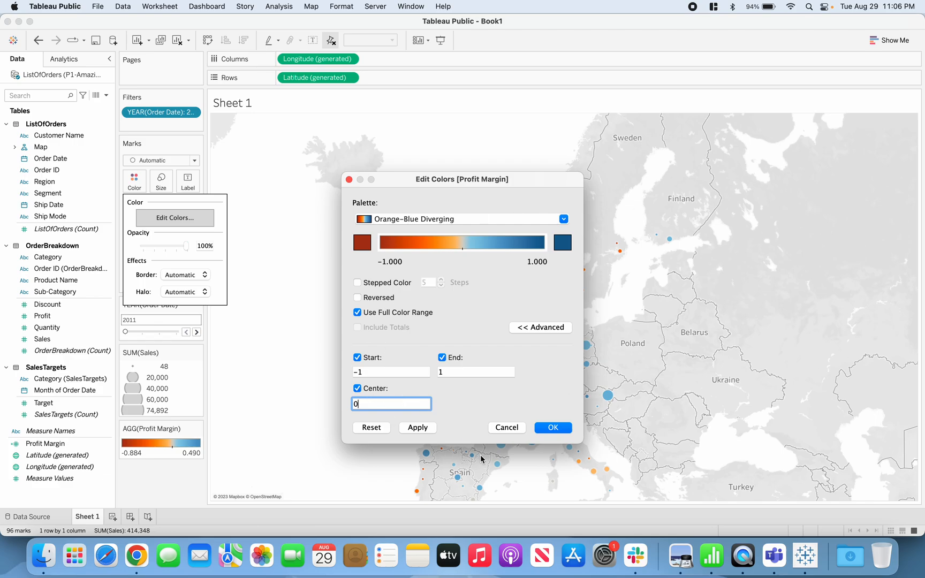
pyautogui.click(553, 431)
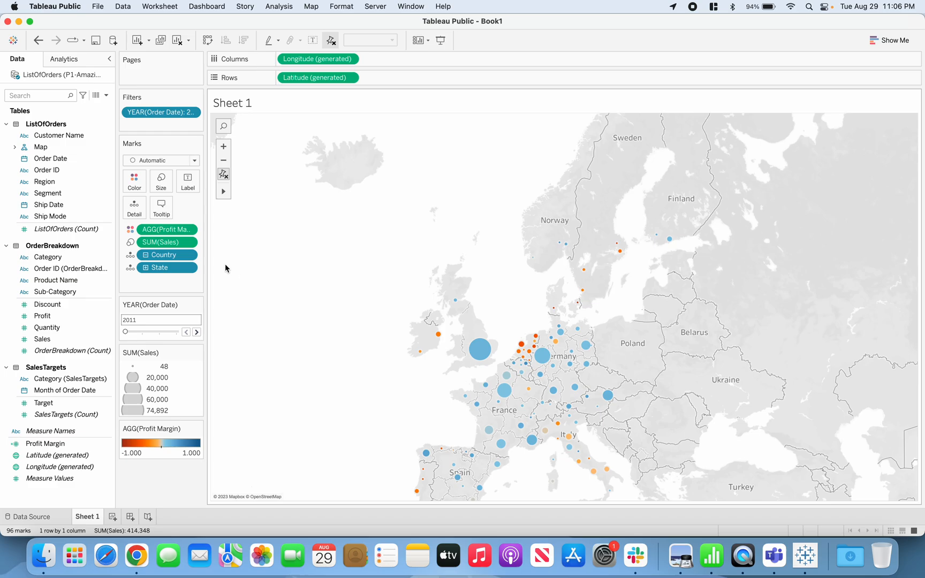
# Give the map marks a black border.
pyautogui.click(142, 187)
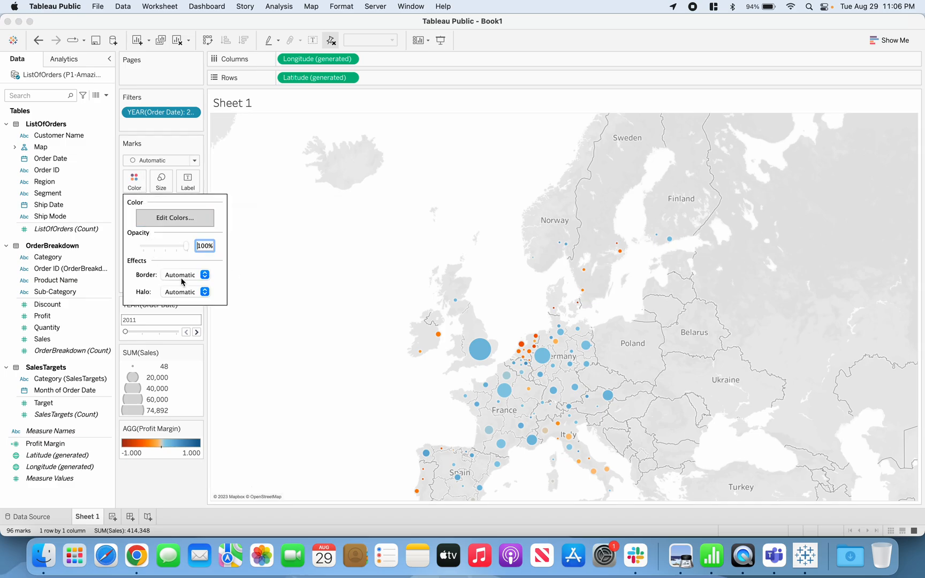
pyautogui.click(188, 291)
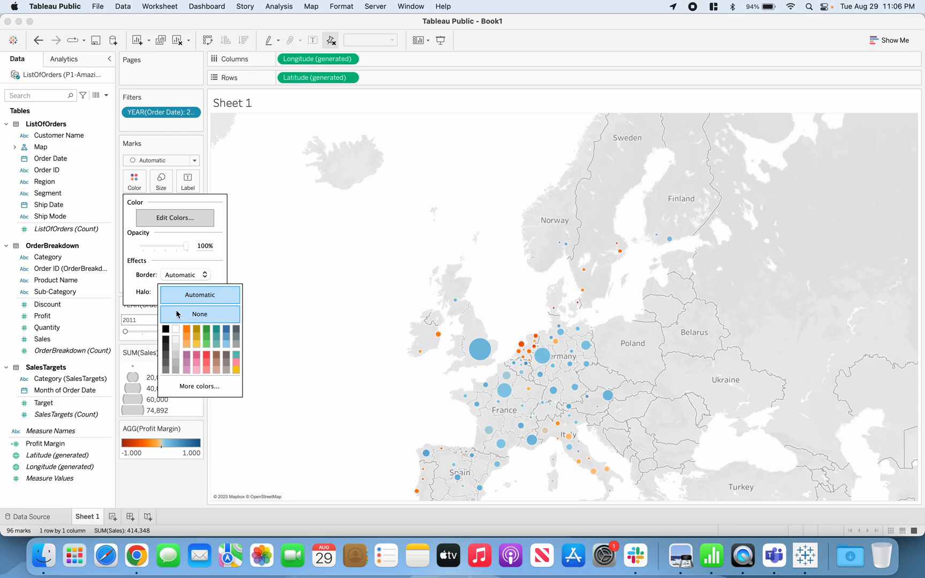
pyautogui.click(177, 278)
pyautogui.click(179, 277)
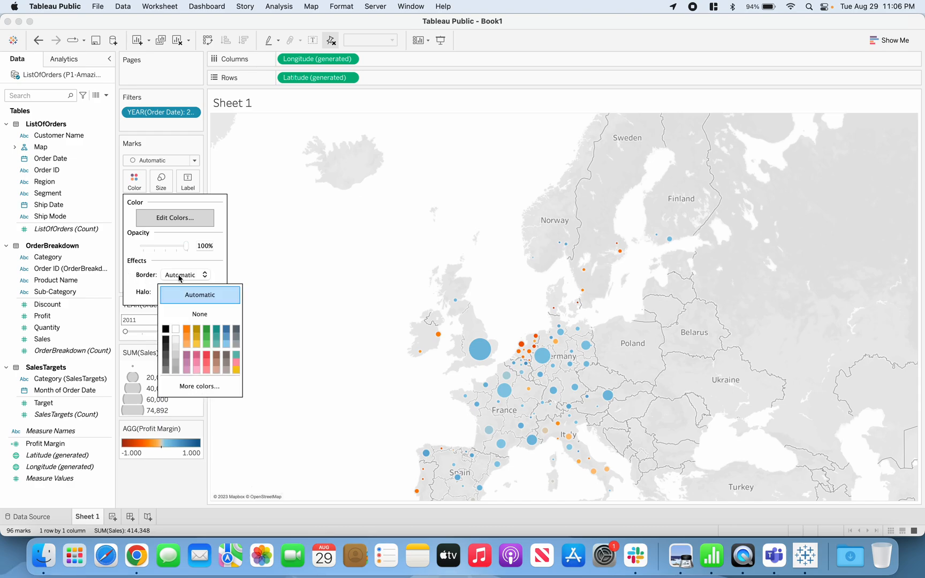
pyautogui.click(165, 330)
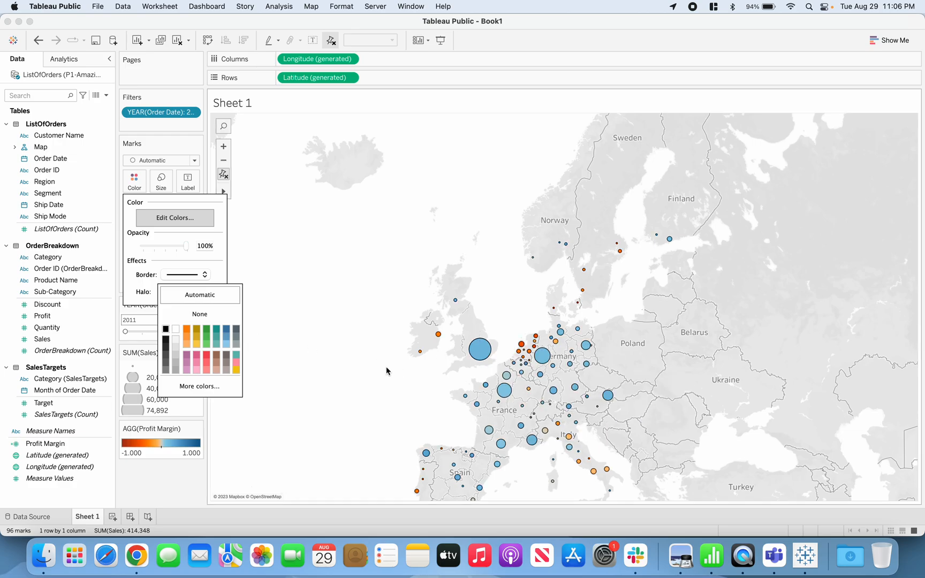
pyautogui.click(357, 374)
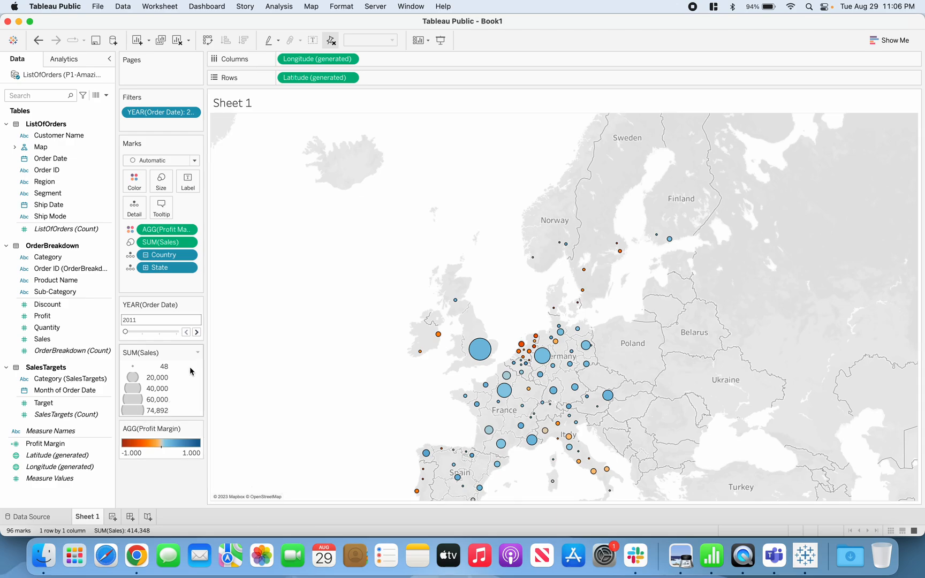
# Step the Order Date year filter through 2012, 2013 and 2014 to compare the profit margin colors, and return it to 2011.
pyautogui.click(197, 333)
pyautogui.click(196, 333)
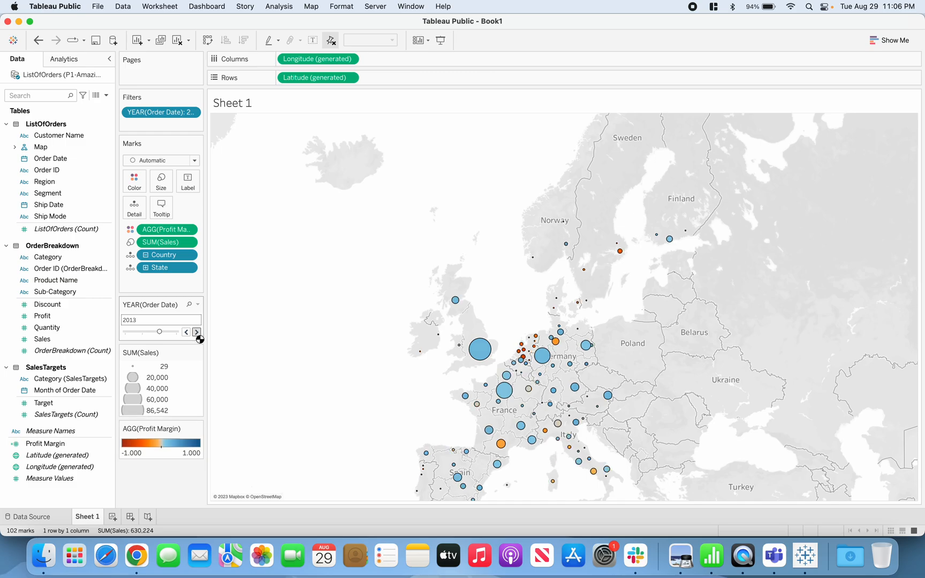
pyautogui.click(196, 333)
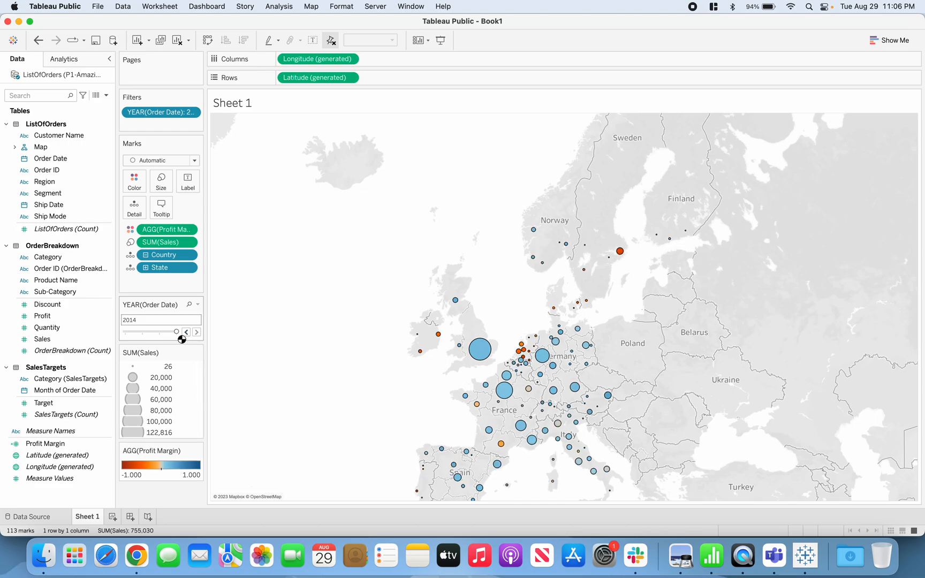
pyautogui.moveTo(176, 332); pyautogui.dragTo(126, 333)
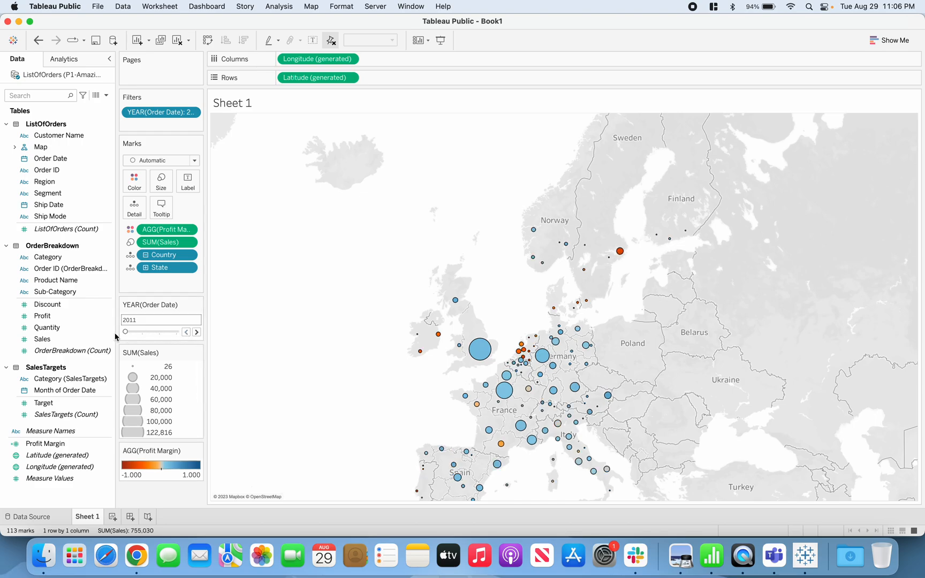